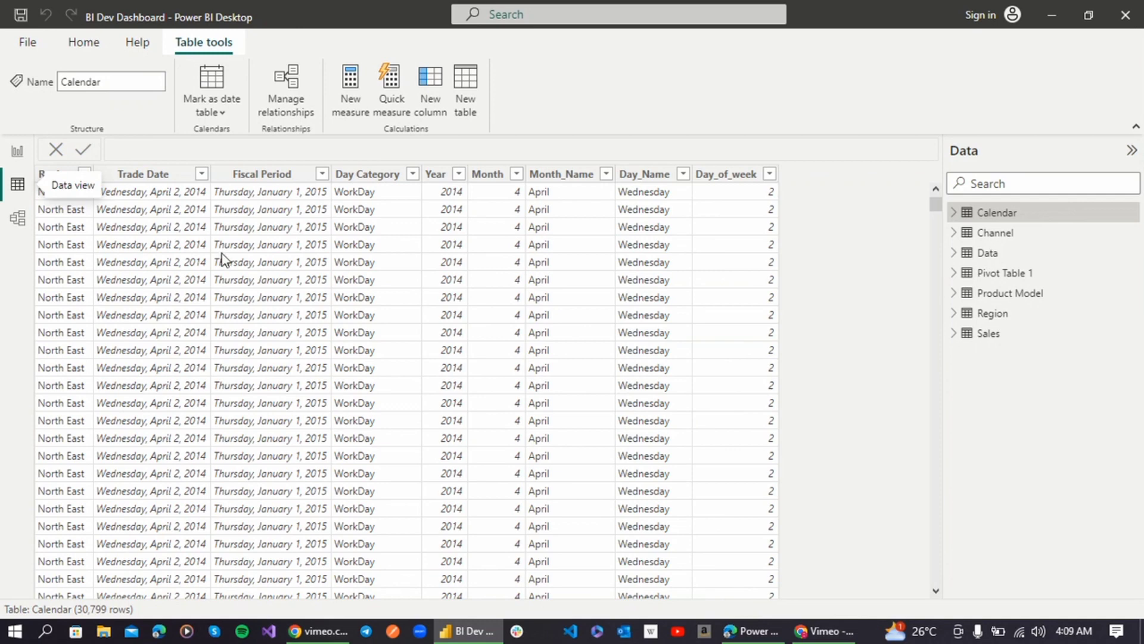
- Start a quick measure in the report view using the Average per category calculation
click(16, 152)
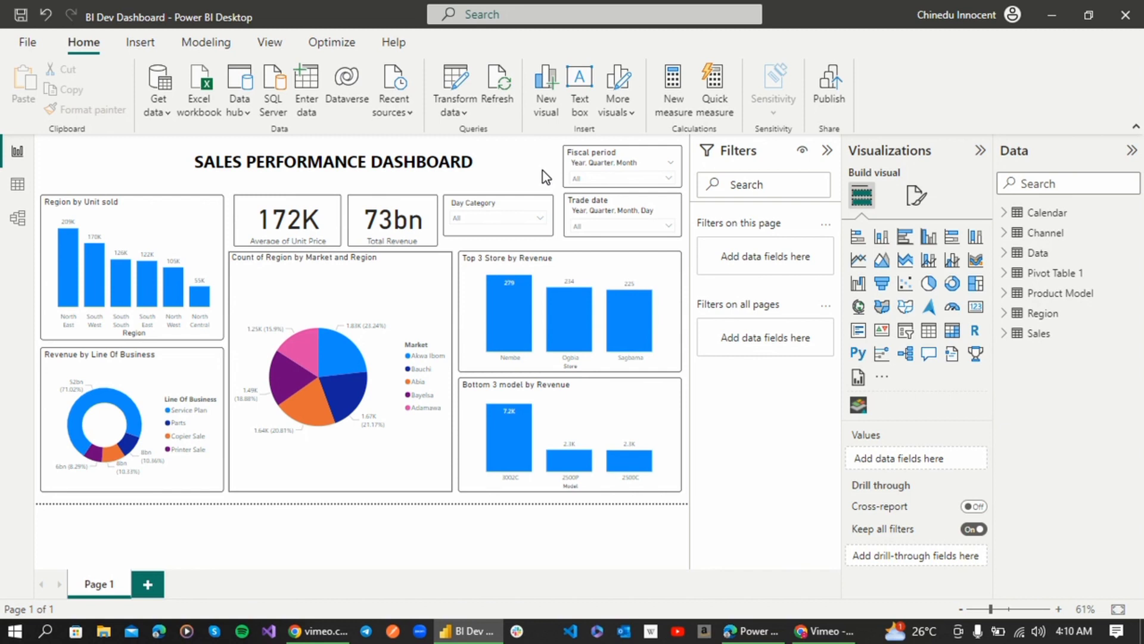
click(721, 95)
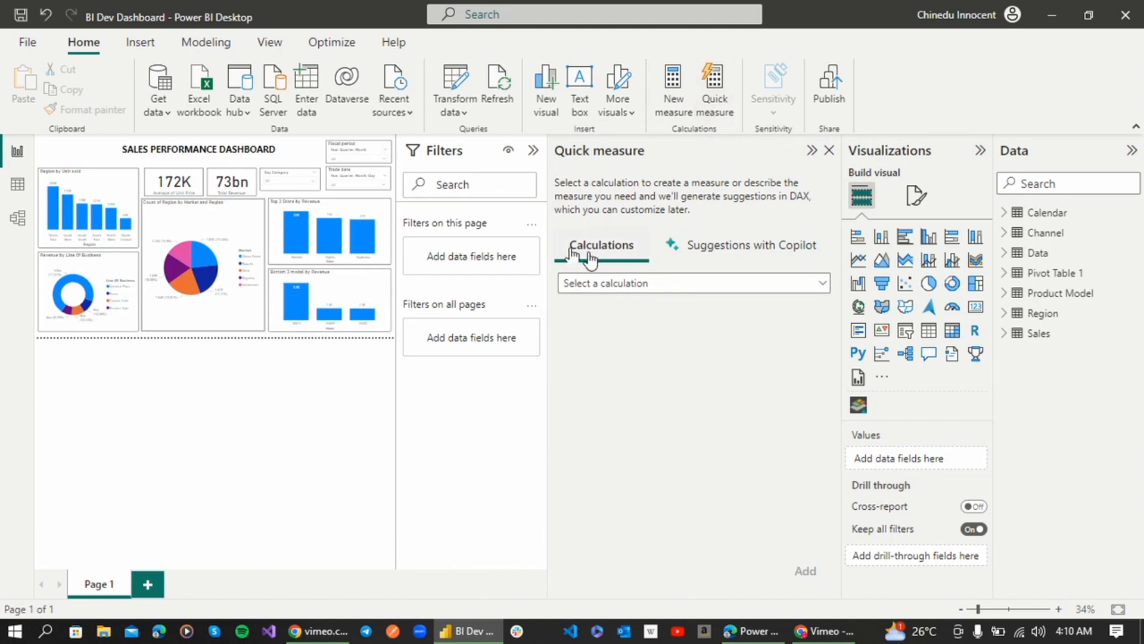
click(706, 290)
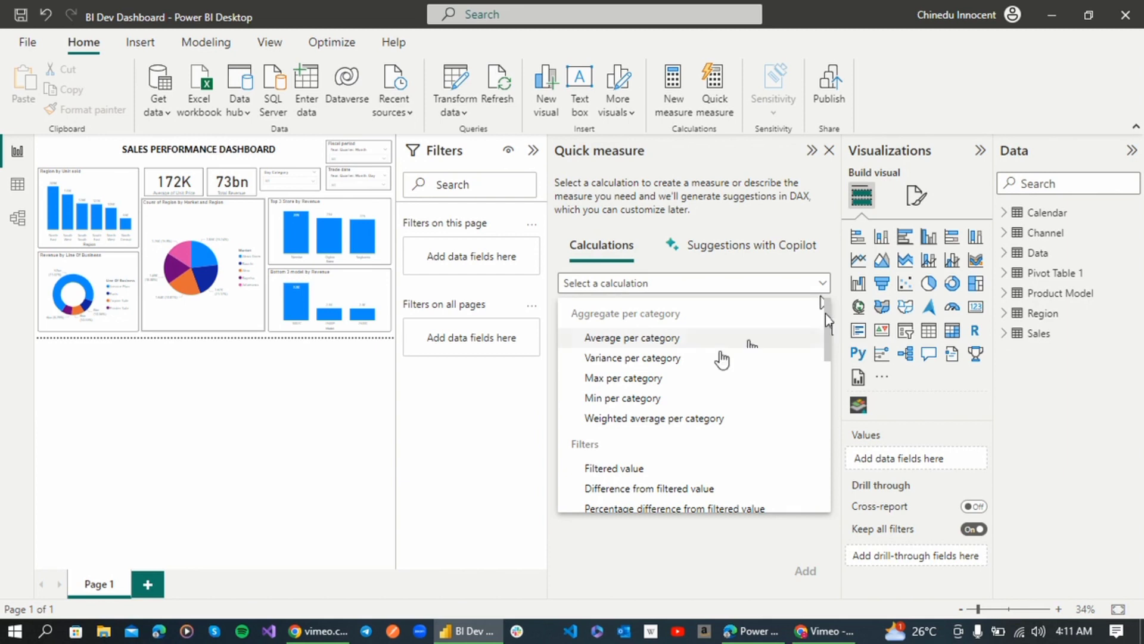
click(650, 339)
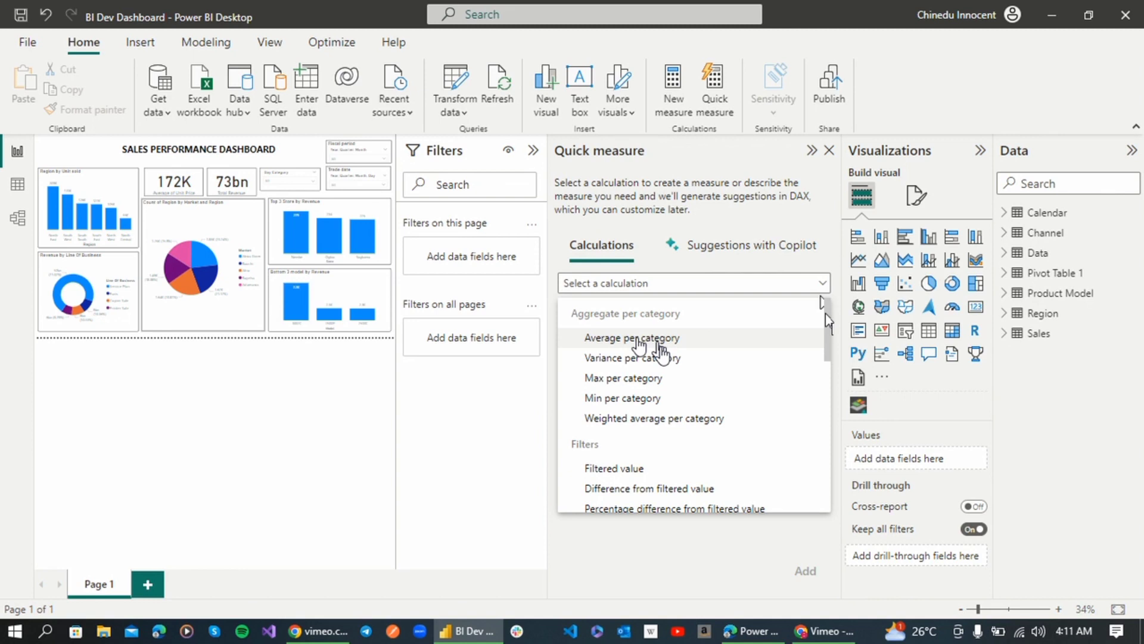
click(639, 341)
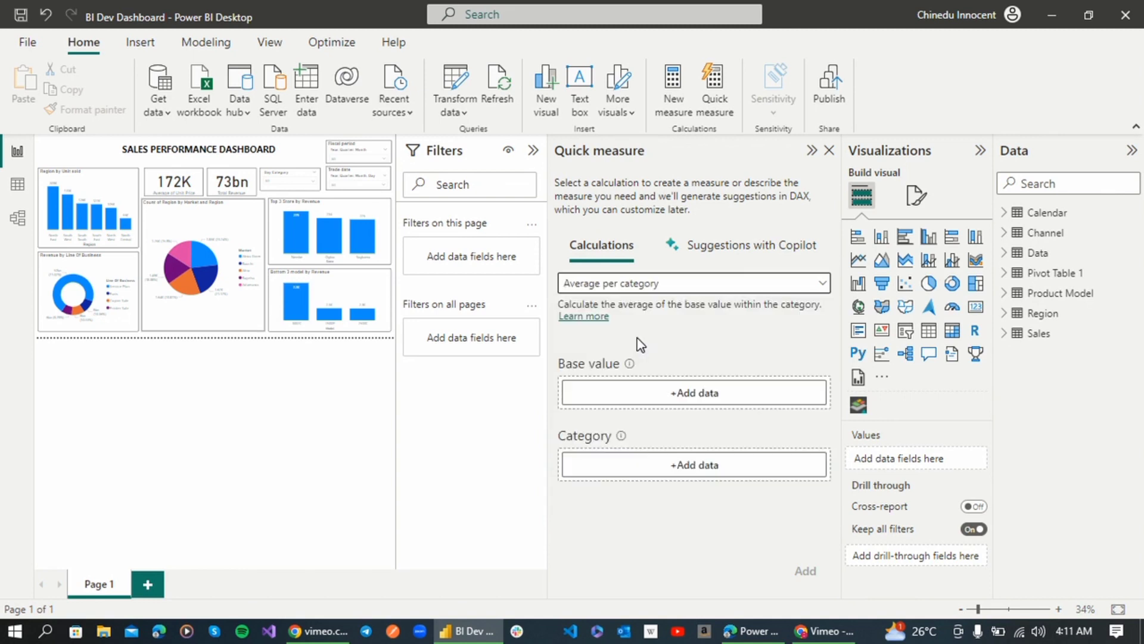
- Set the quick measure's base value to the Revenue field of the Data table
click(648, 401)
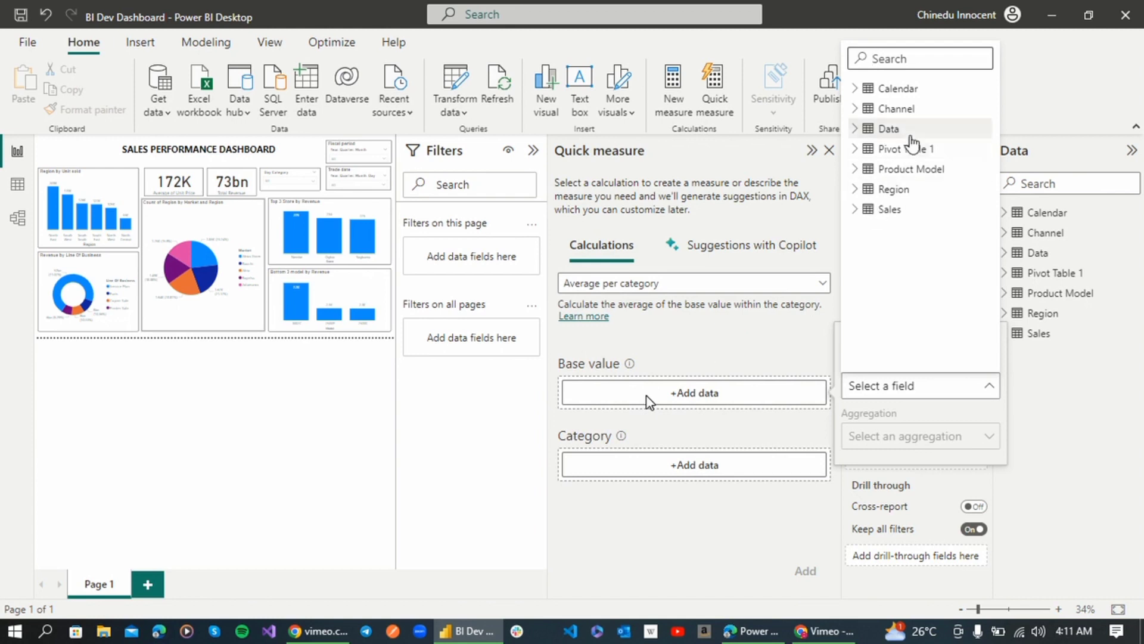
key(Up)
key(Up)
key(Up)
key(Up)
click(855, 128)
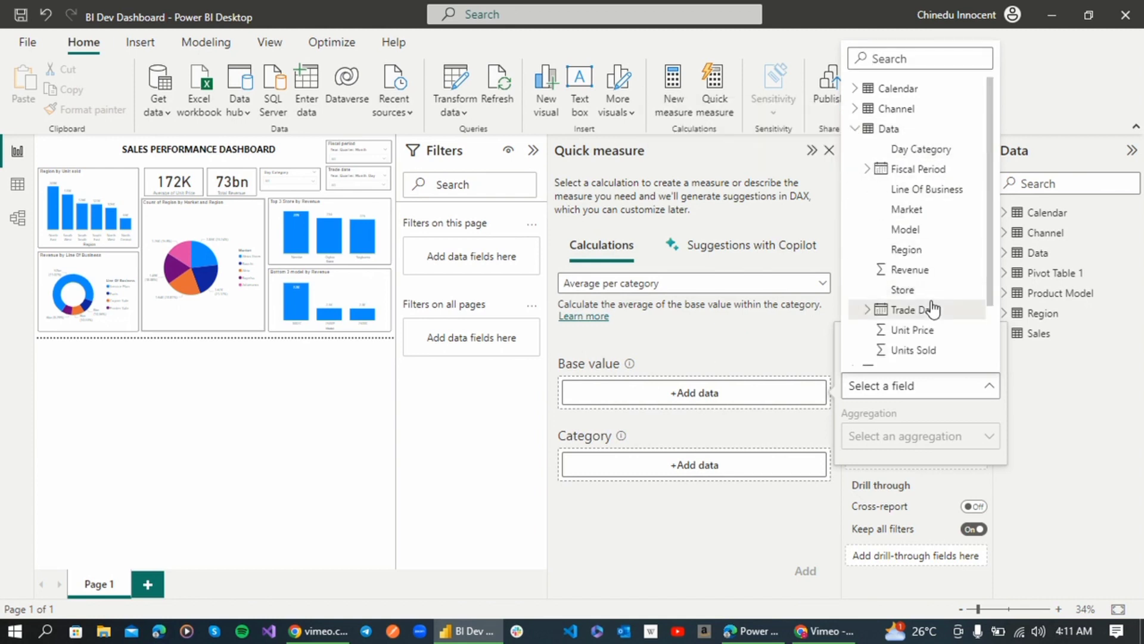
click(894, 271)
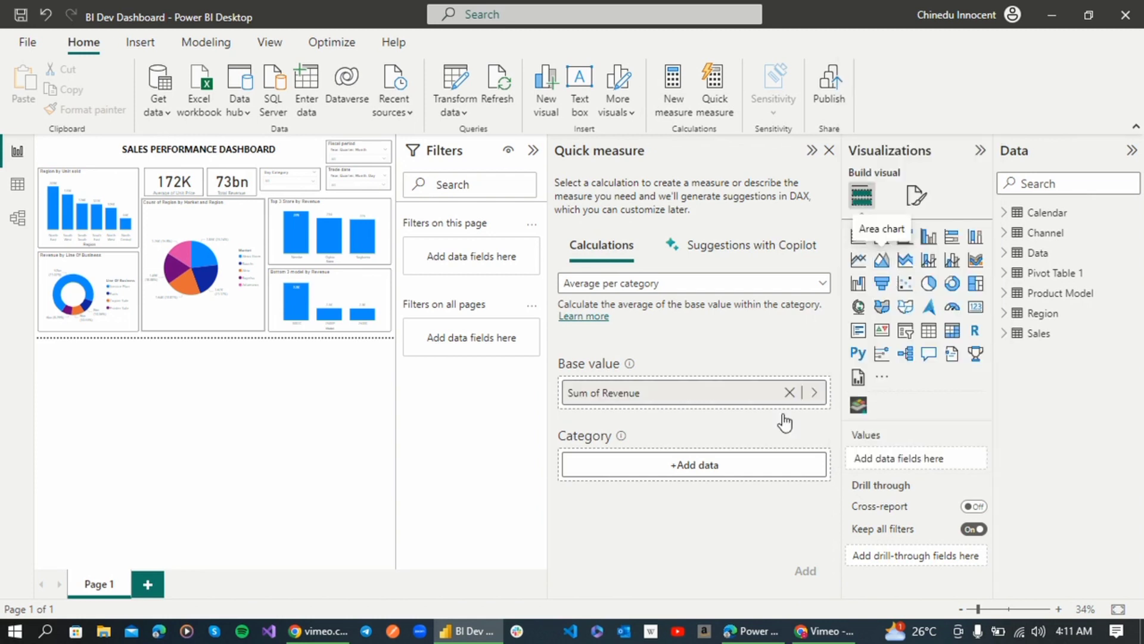
- Set the quick measure's category to Region from the Data table and add the measure to the model
click(686, 467)
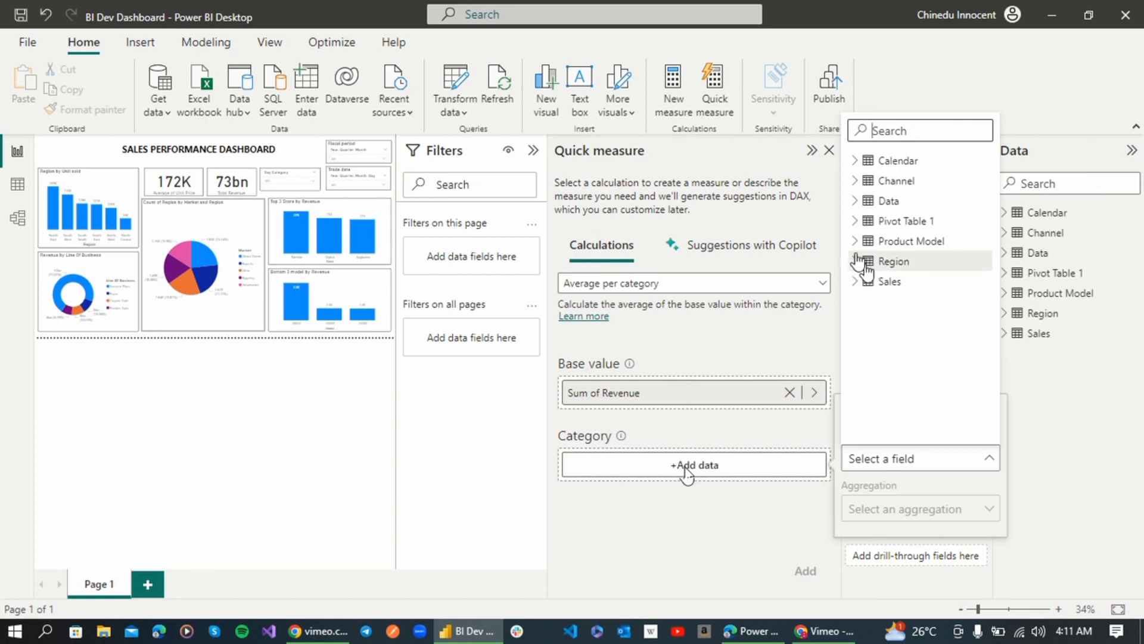
click(857, 201)
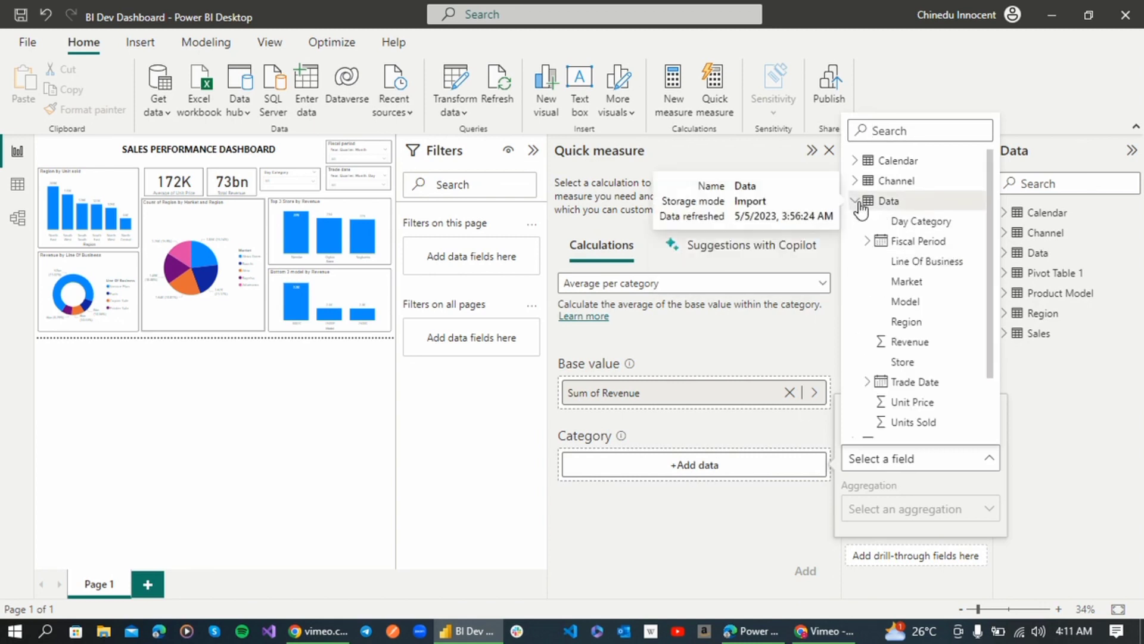
click(928, 325)
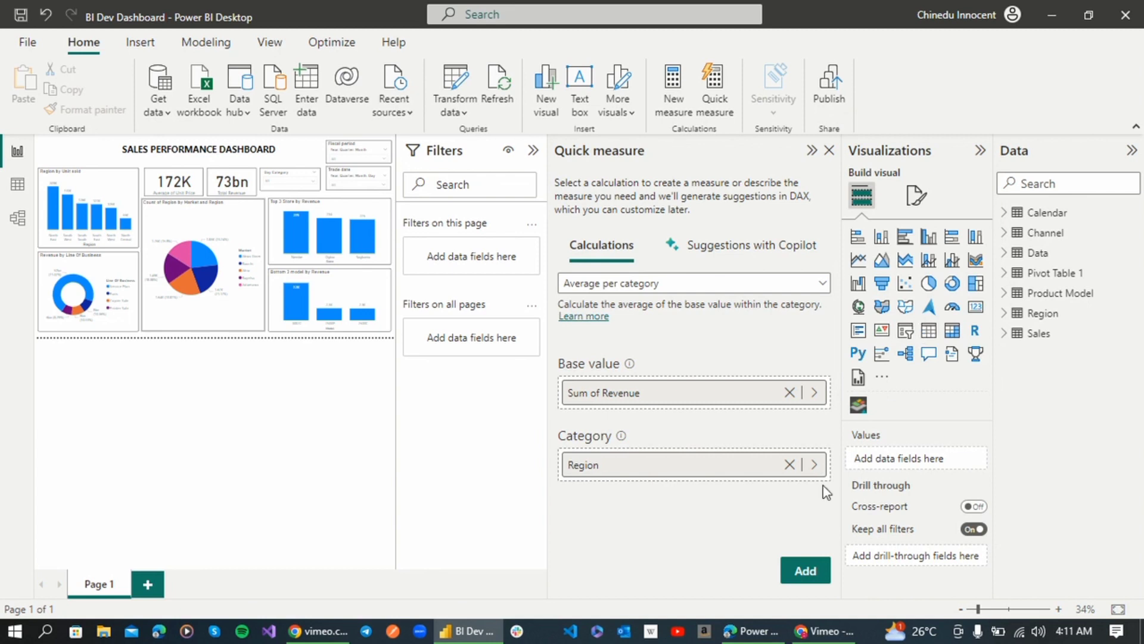
click(805, 581)
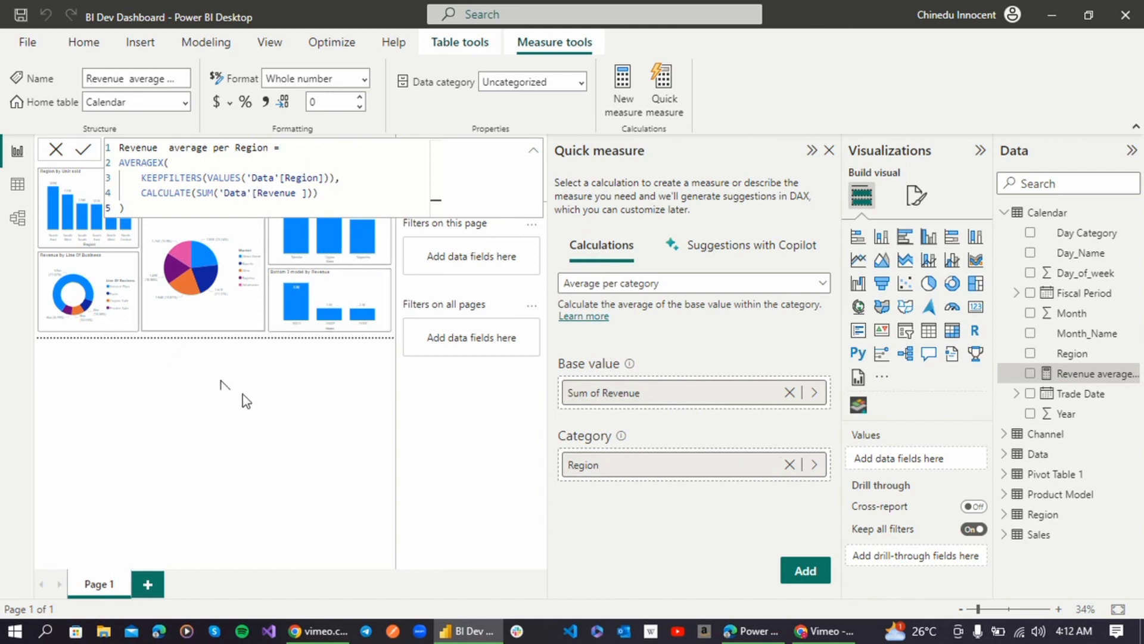
- Add a new report page and clear its workspace by collapsing the formula and closing the quick measure setup
click(148, 586)
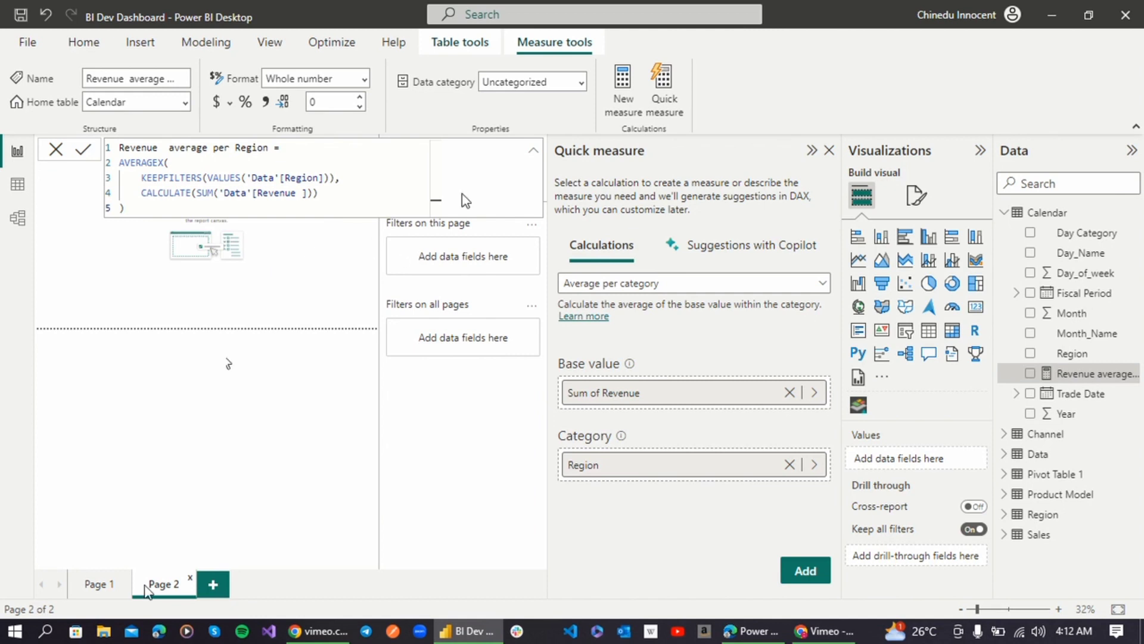
click(532, 160)
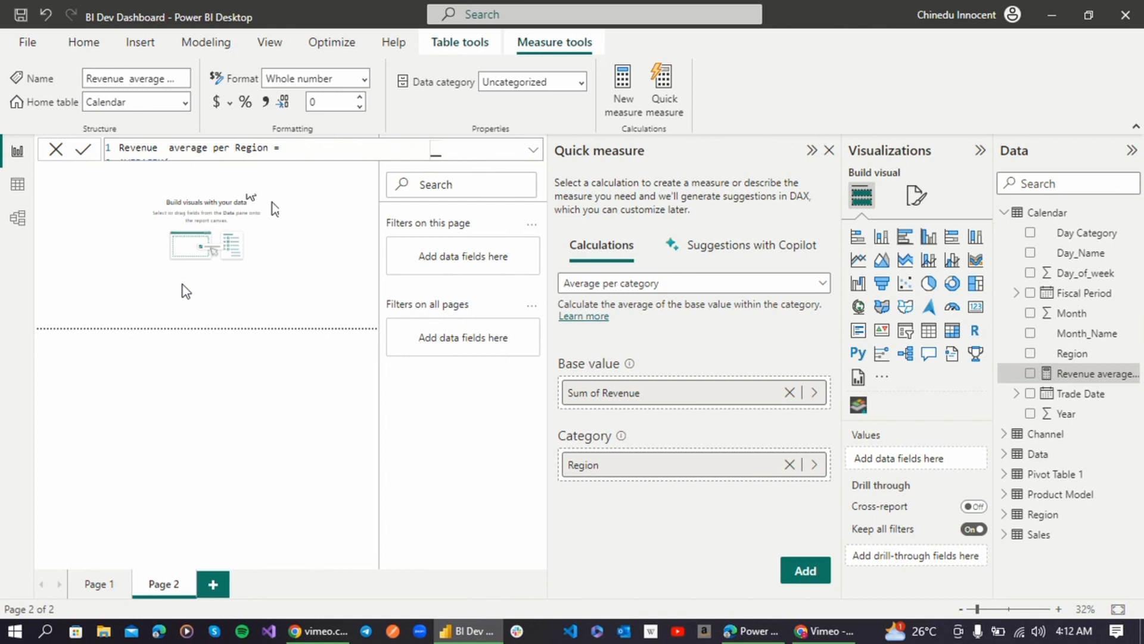
click(830, 153)
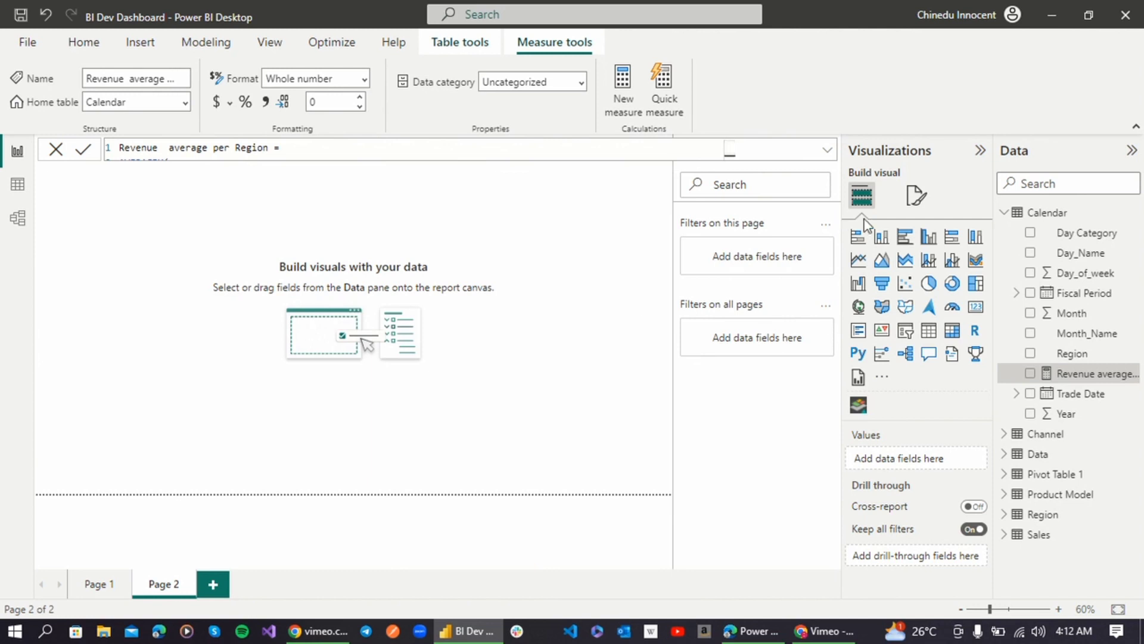
- Show the Revenue average per Region measure as a card on the new page, then enlarge and reposition the card
click(1030, 373)
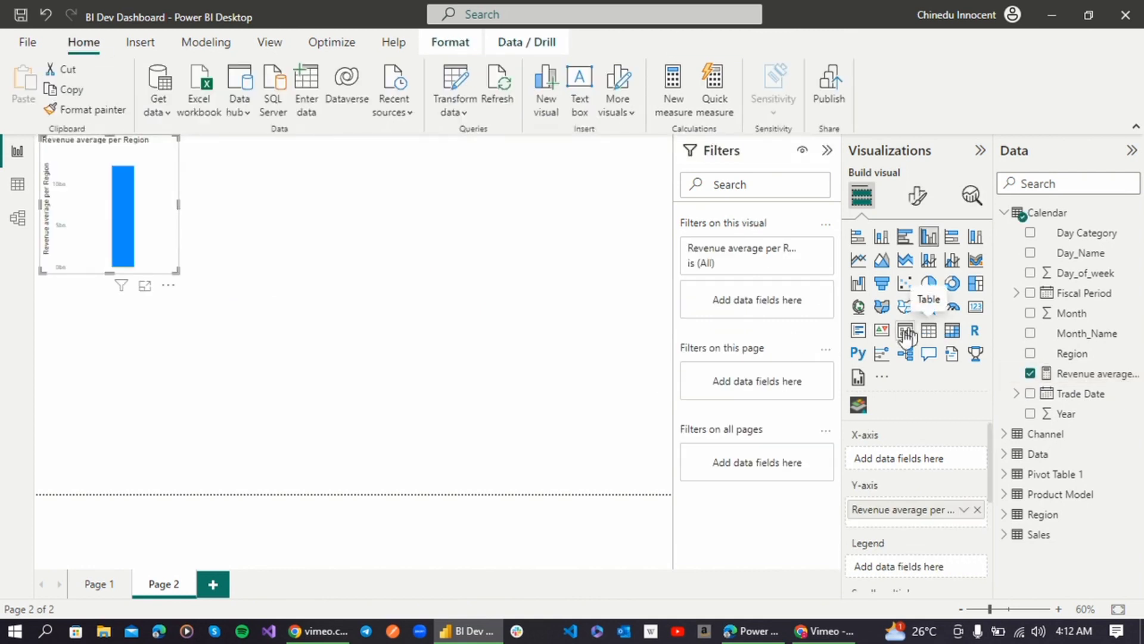
click(975, 307)
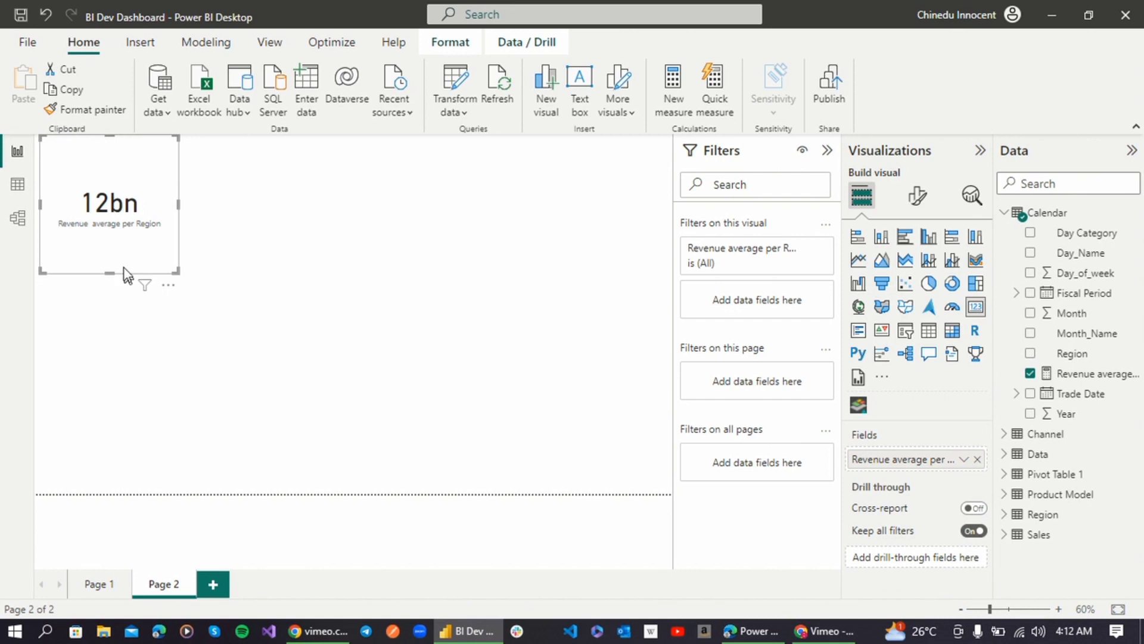
drag(151, 266, 298, 337)
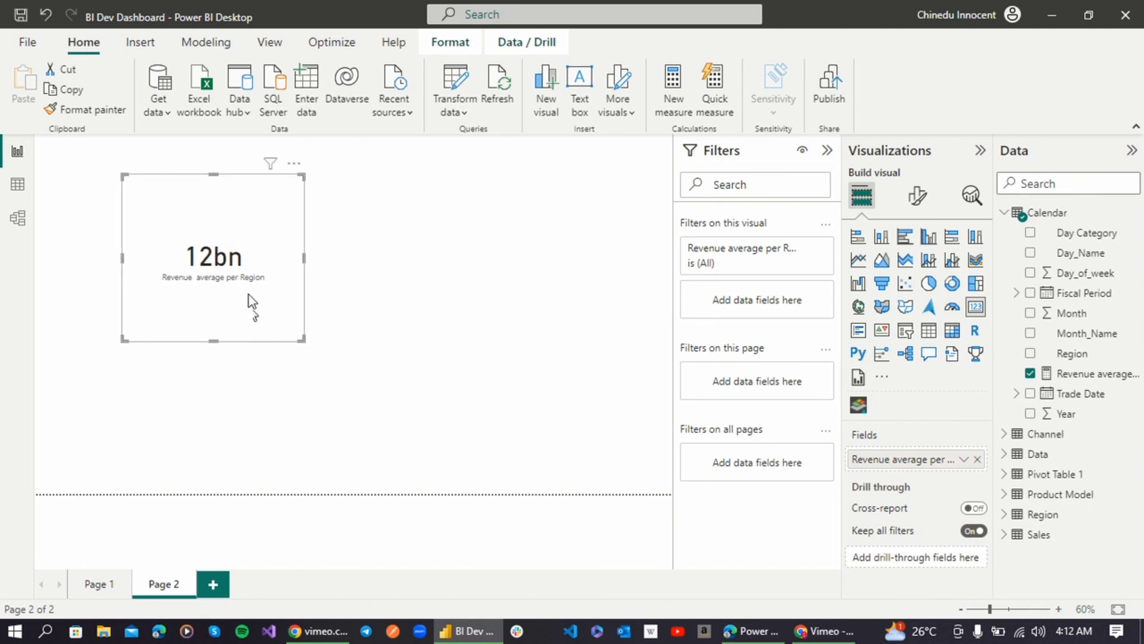
drag(239, 292, 191, 297)
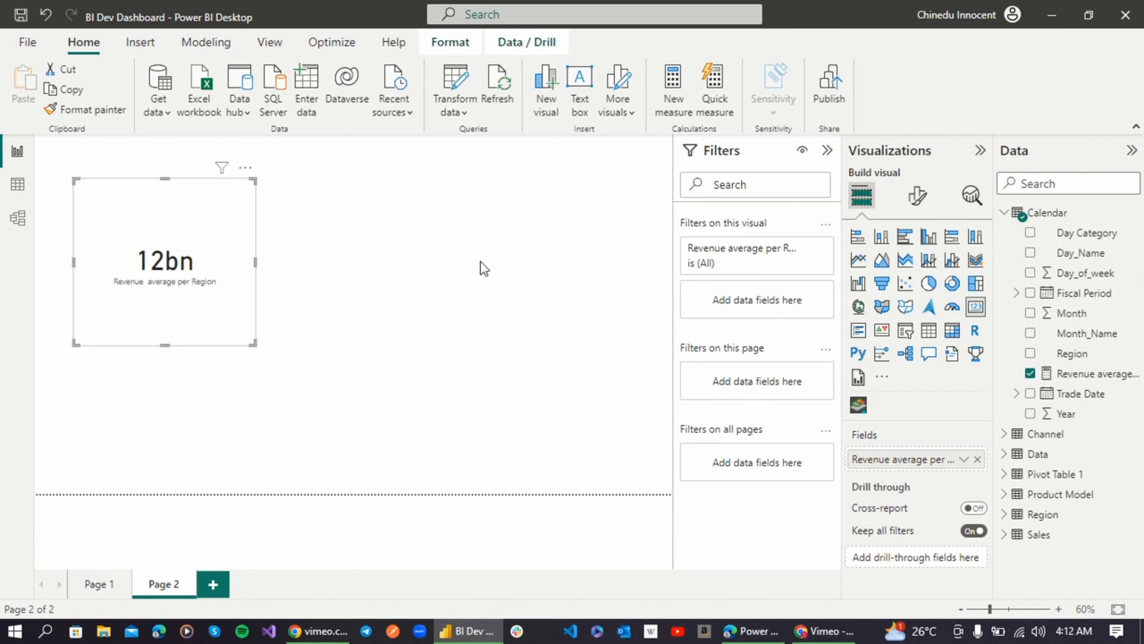
- Open the Copilot suggestions for quick measures and make sure the Quick measure suggestions preview feature is enabled in the global options
click(704, 103)
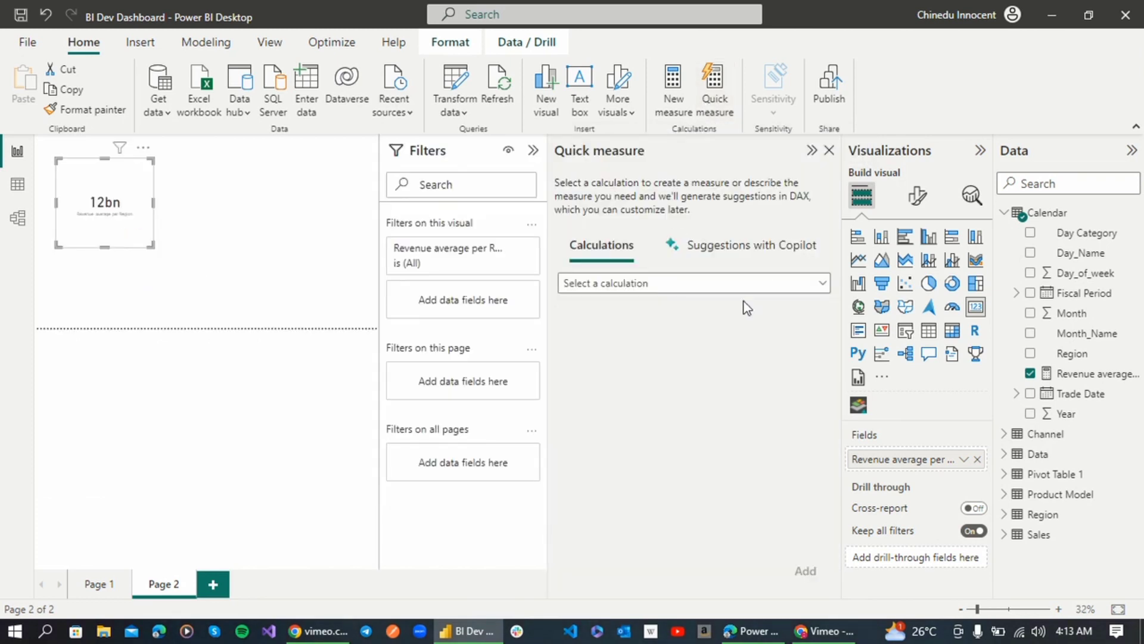
click(771, 251)
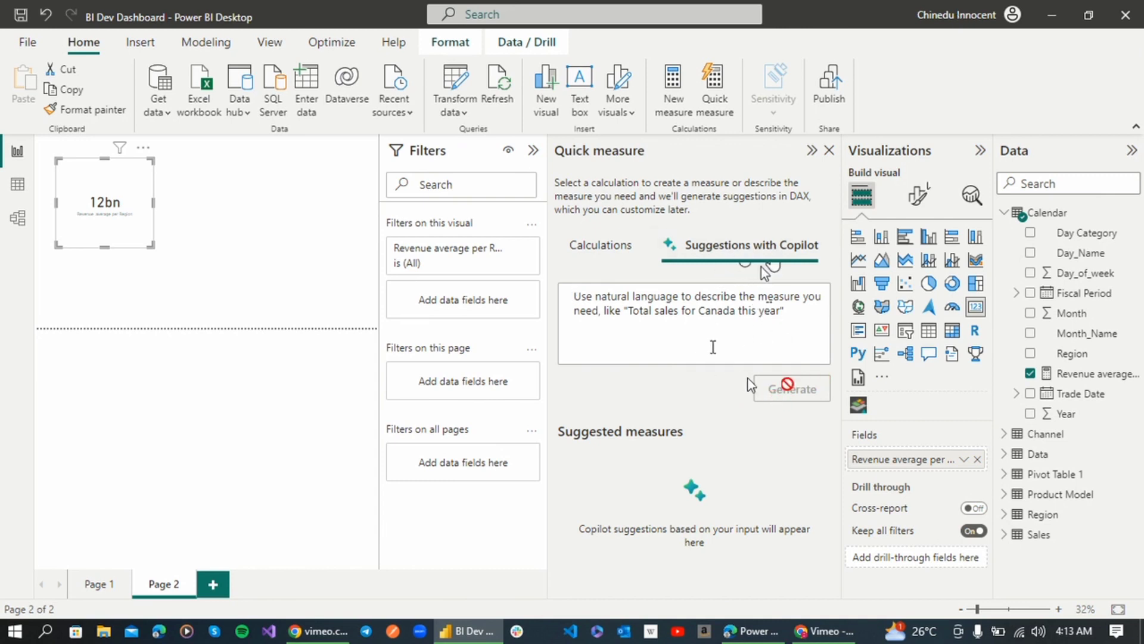
click(27, 43)
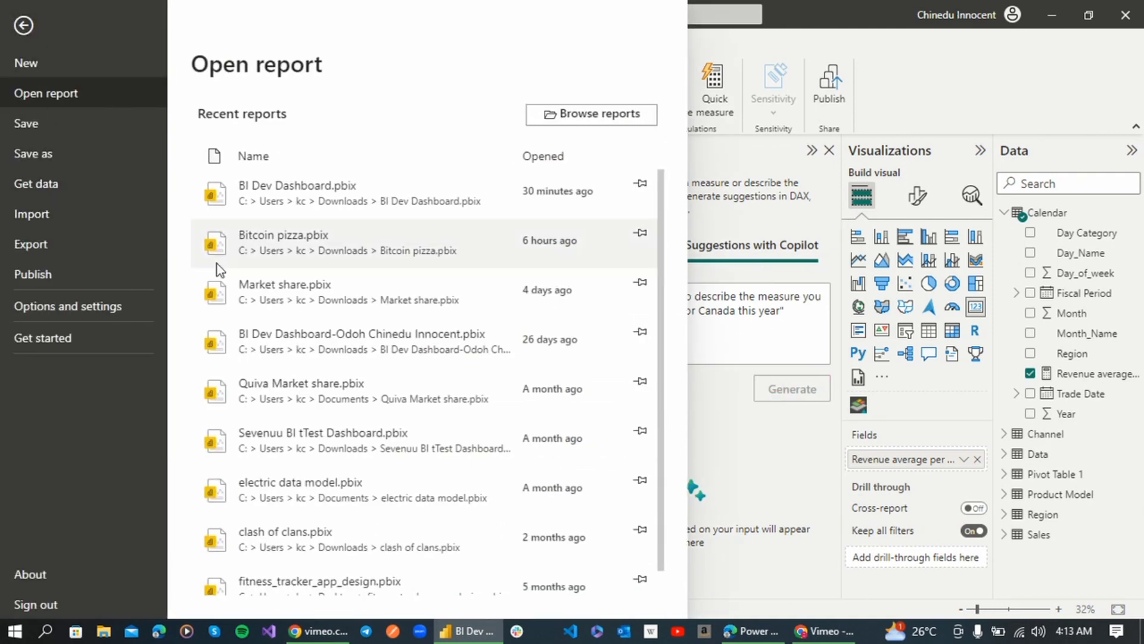
click(86, 309)
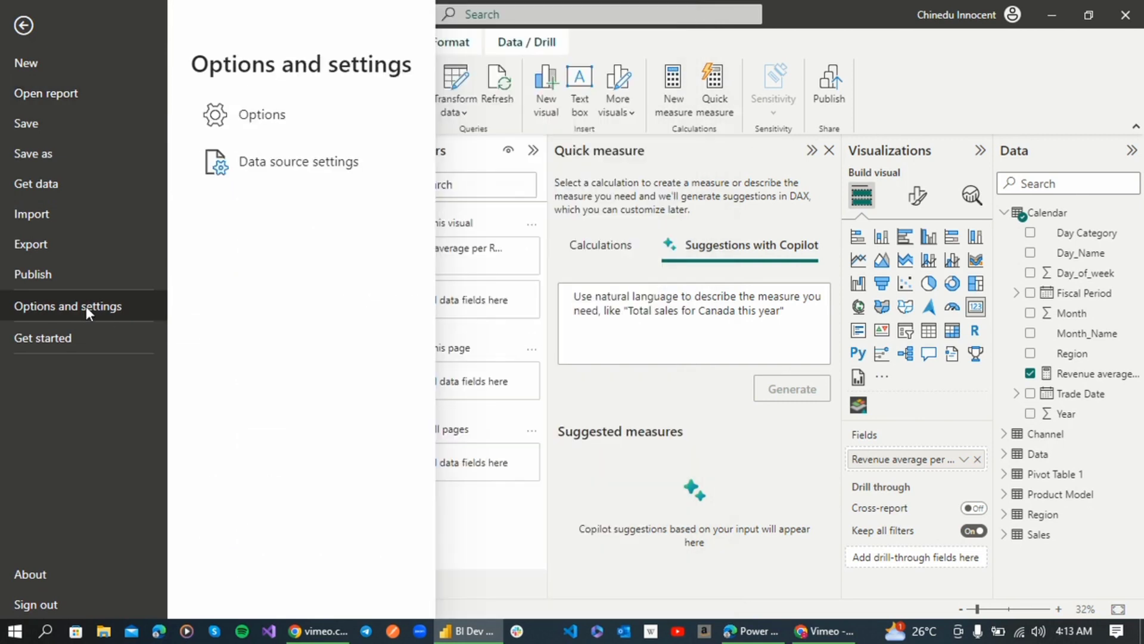
click(282, 115)
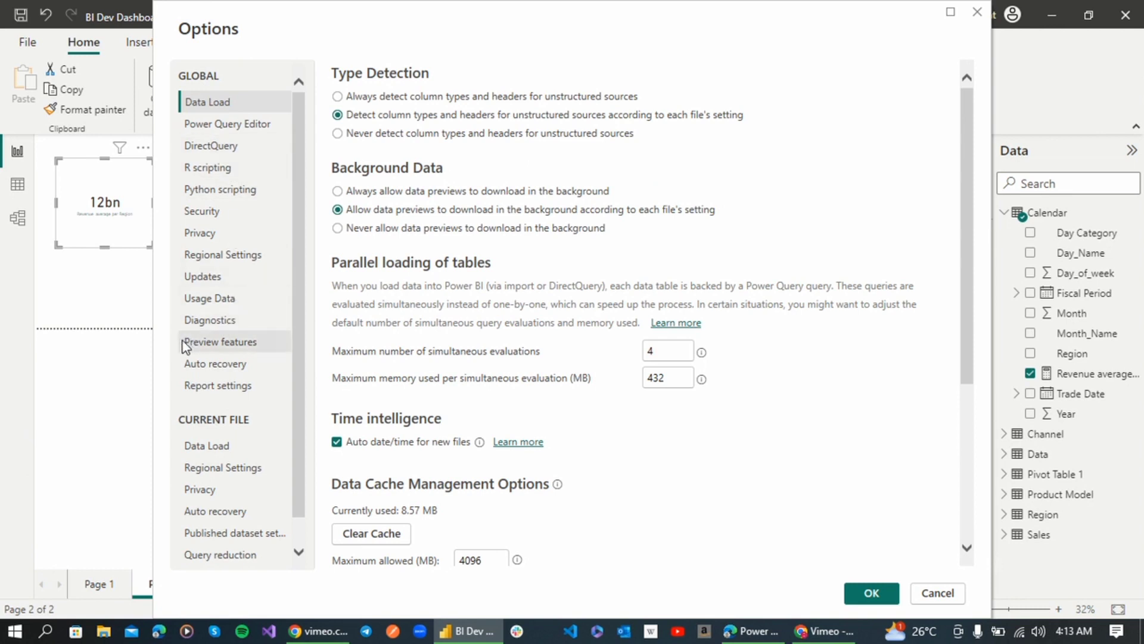
click(224, 346)
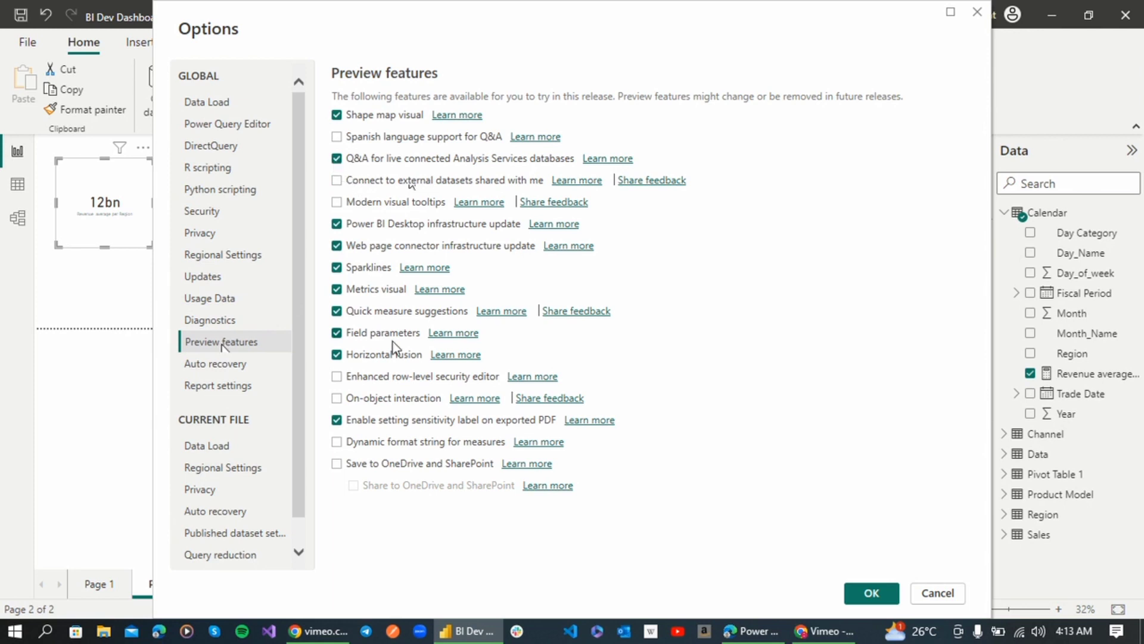
click(337, 311)
click(873, 594)
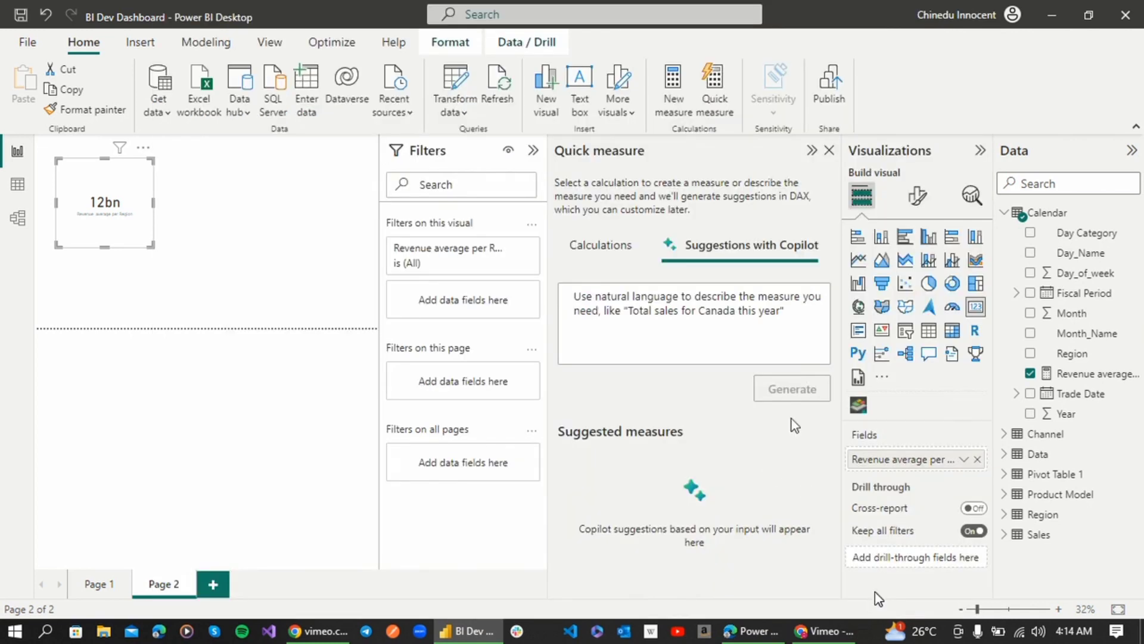
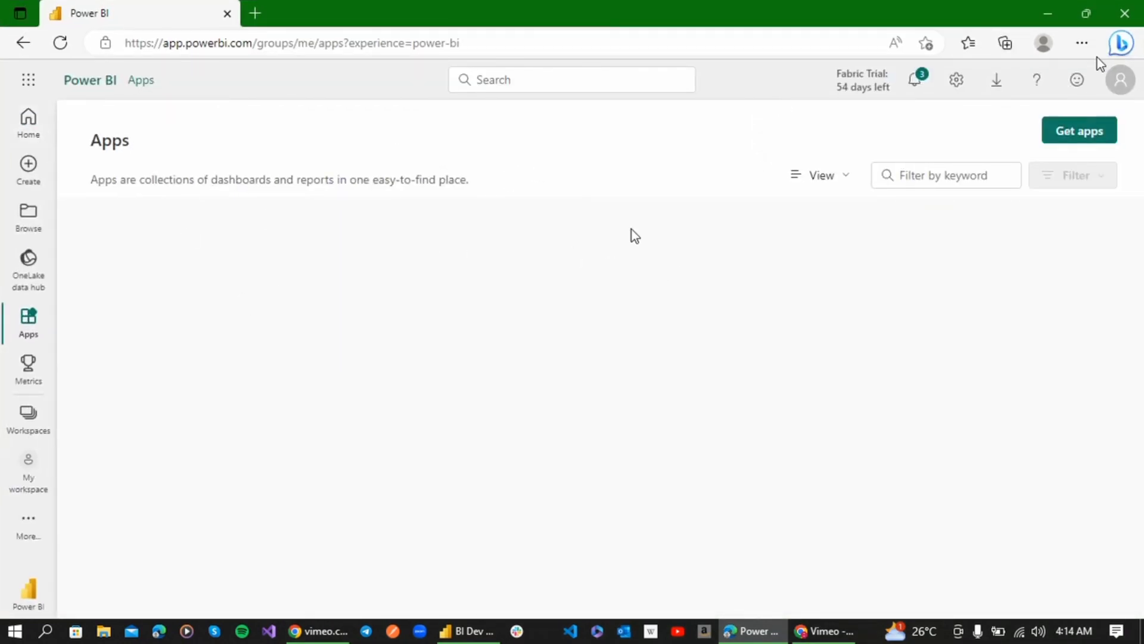
- Open the tenant settings in the Power BI service's admin portal and expand the Allow quick measure suggestions (preview) setting
click(957, 83)
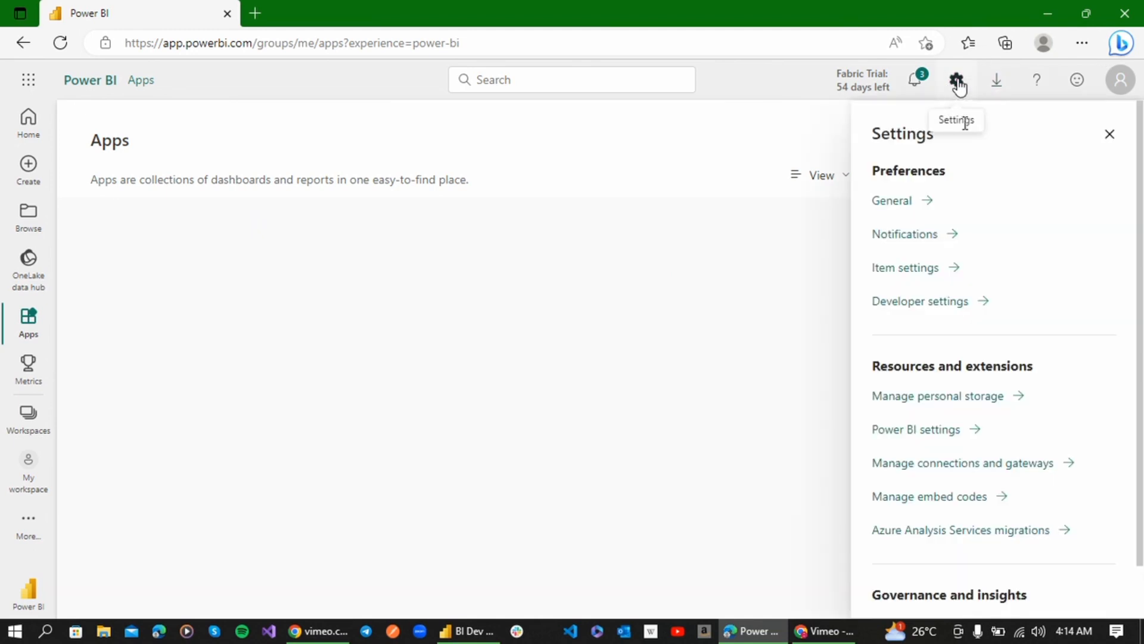
scroll(1003, 475, down, 1)
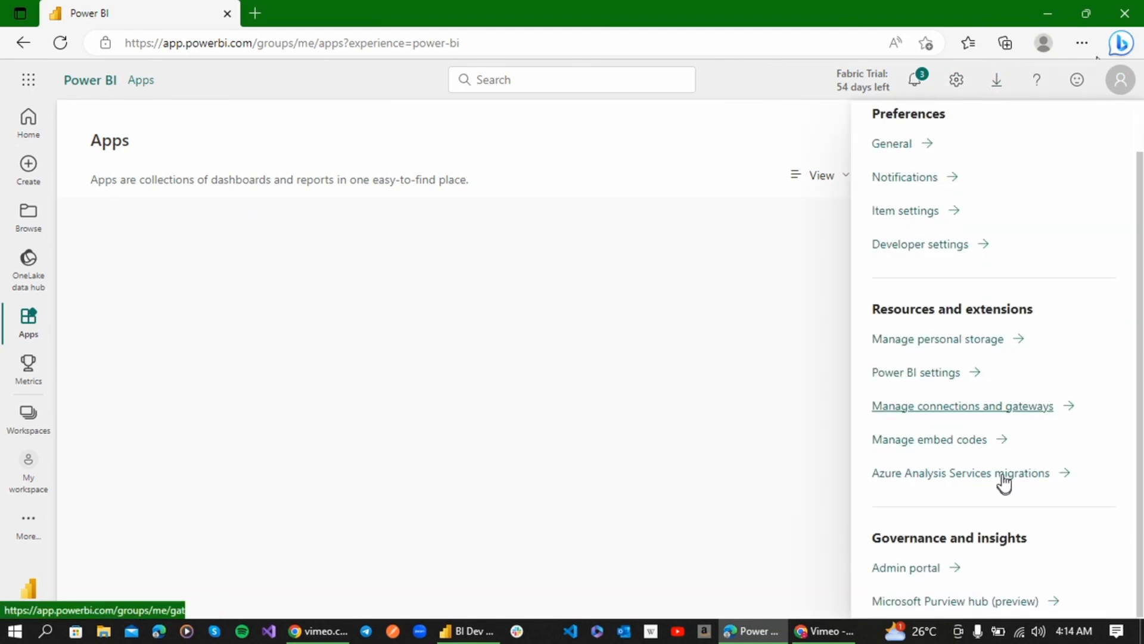
click(933, 571)
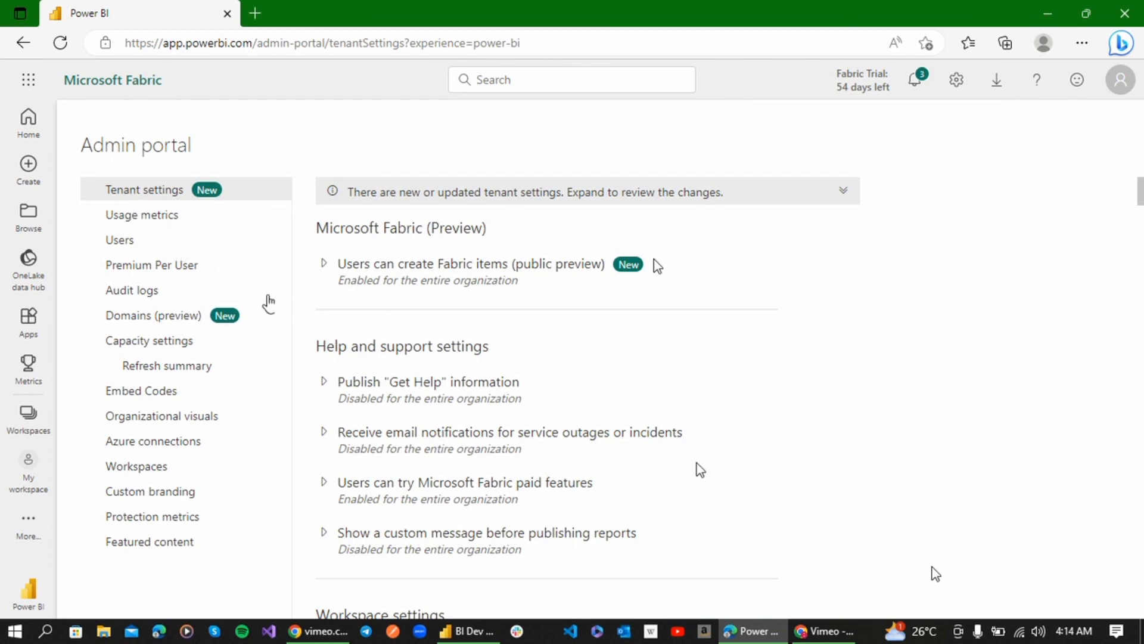
scroll(889, 263, down, 20)
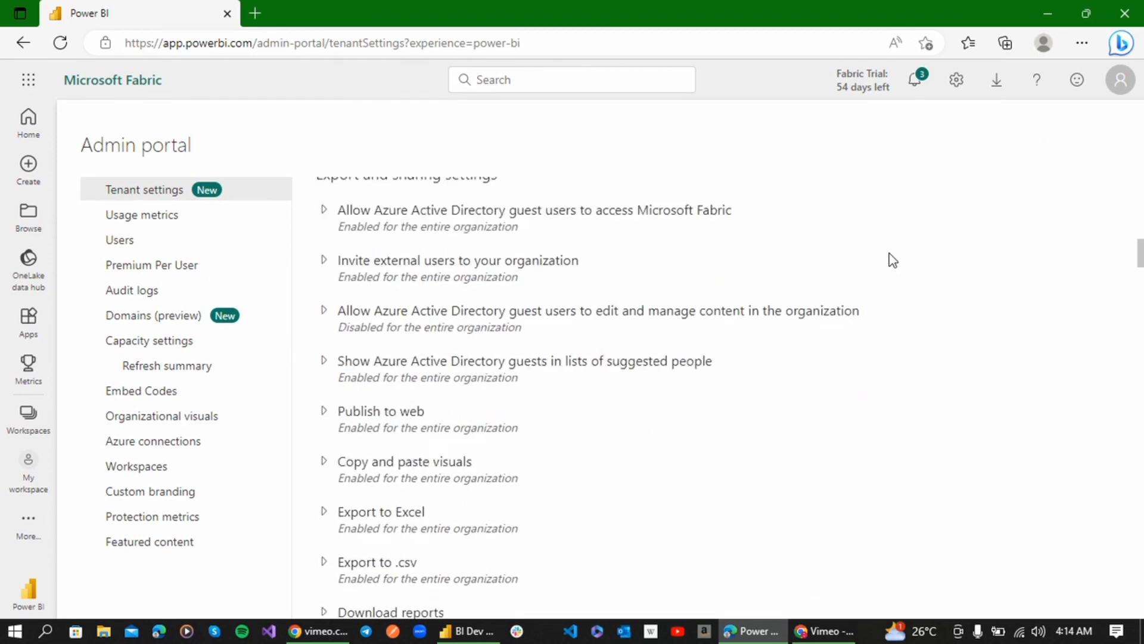
scroll(894, 251, down, 12)
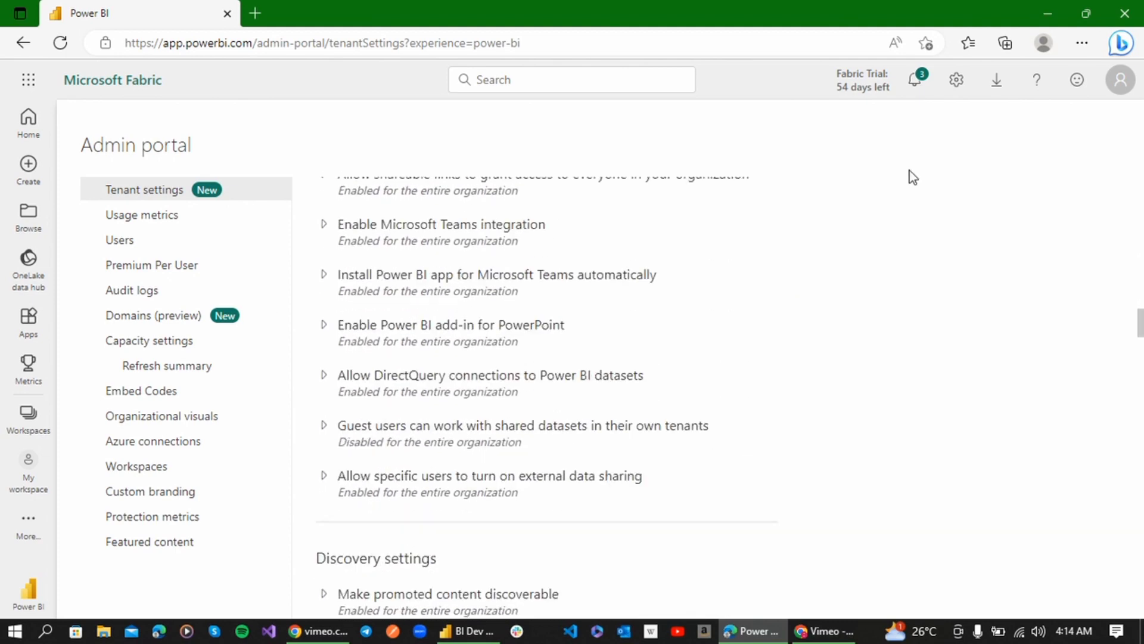
scroll(802, 459, down, 12)
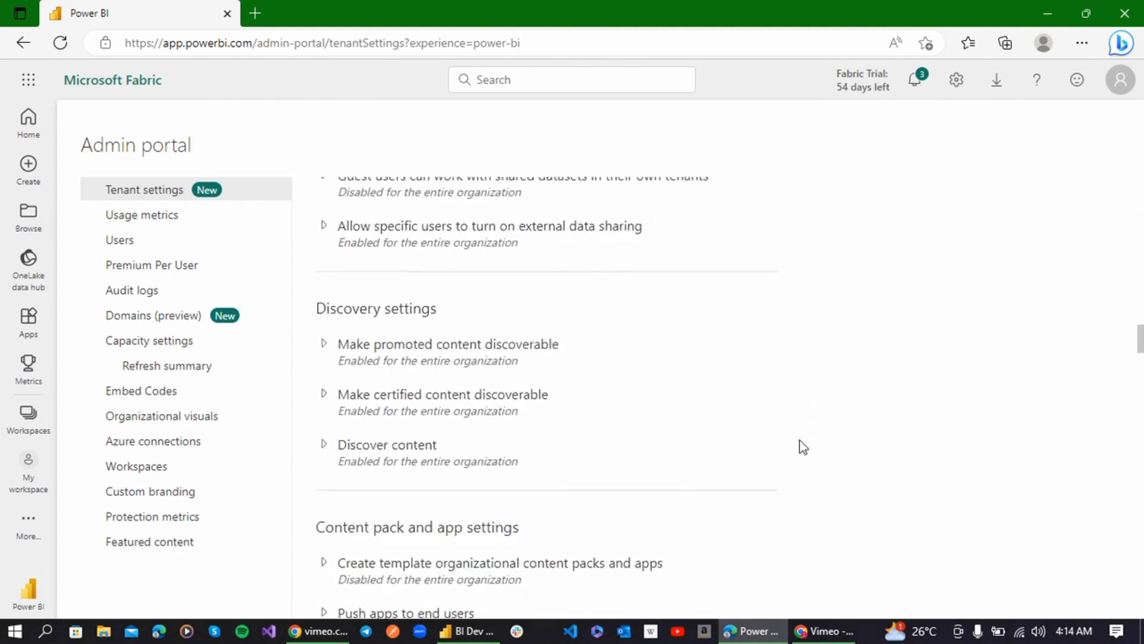
scroll(811, 377, down, 15)
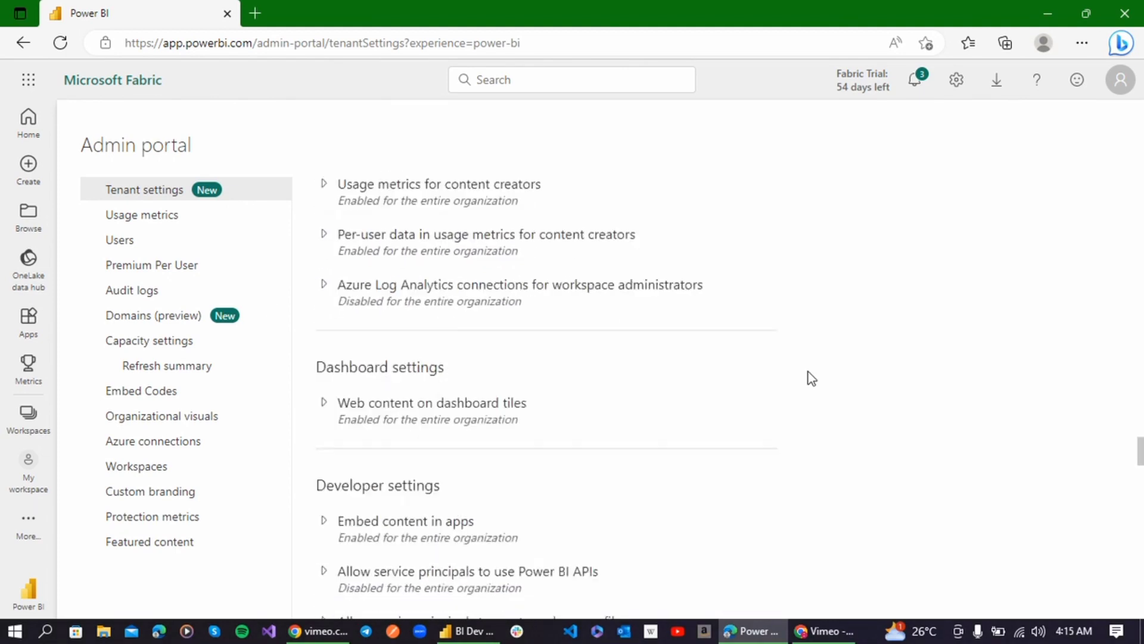
scroll(811, 372, down, 15)
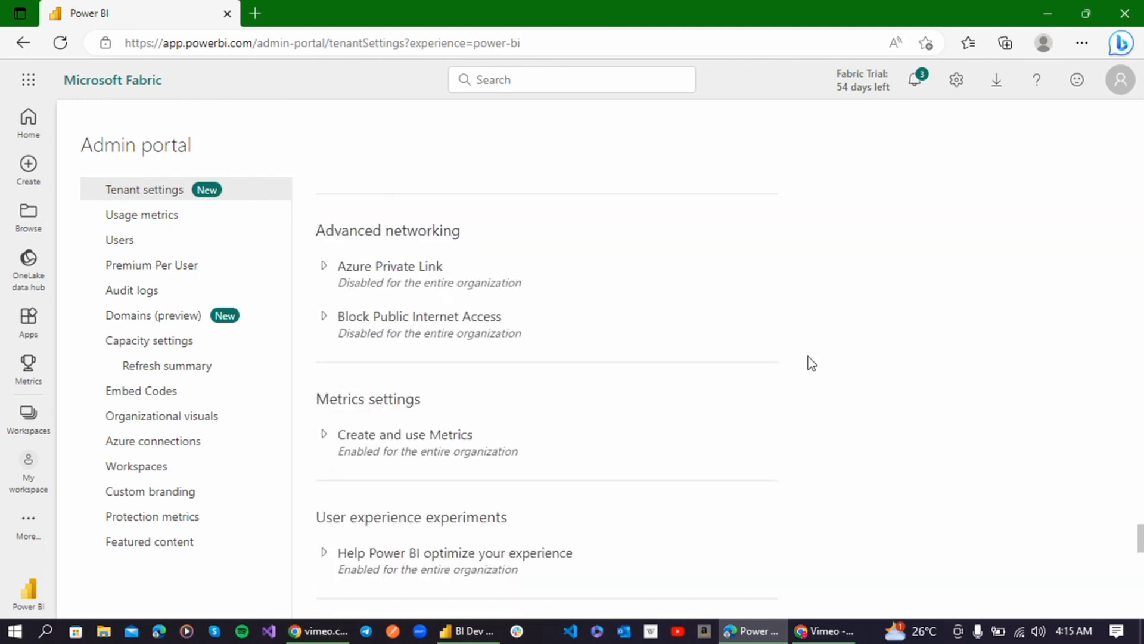
scroll(812, 360, up, 2)
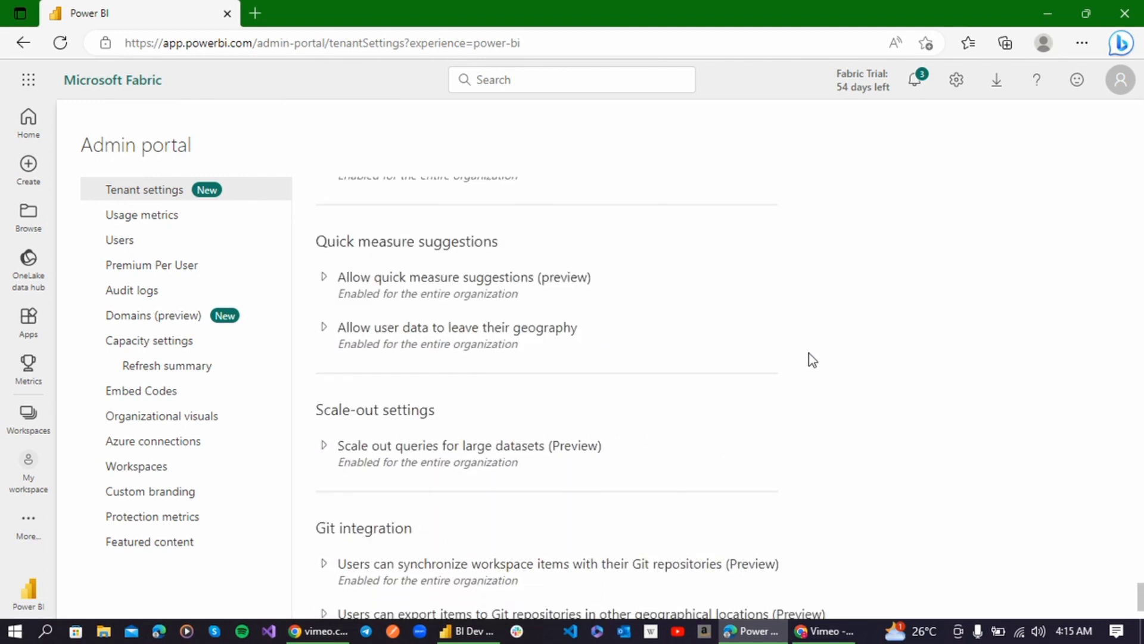
click(326, 278)
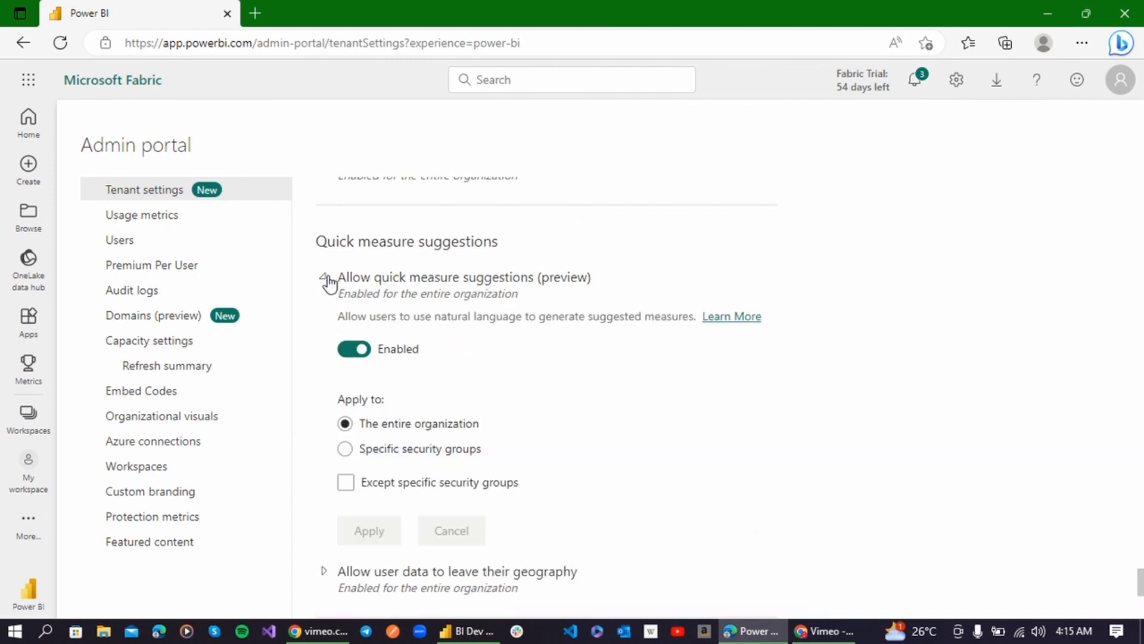
- Toggle quick measure suggestions off and on again, check the Allow user data to leave their geography setting, and apply the suggestions setting to the entire organization
click(360, 351)
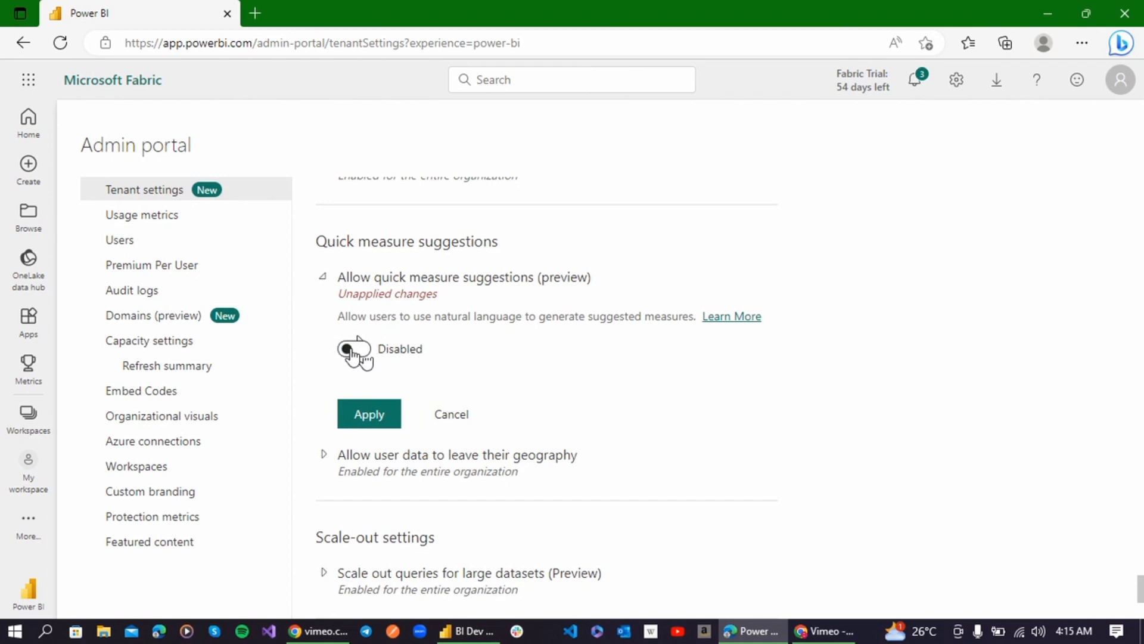
click(354, 350)
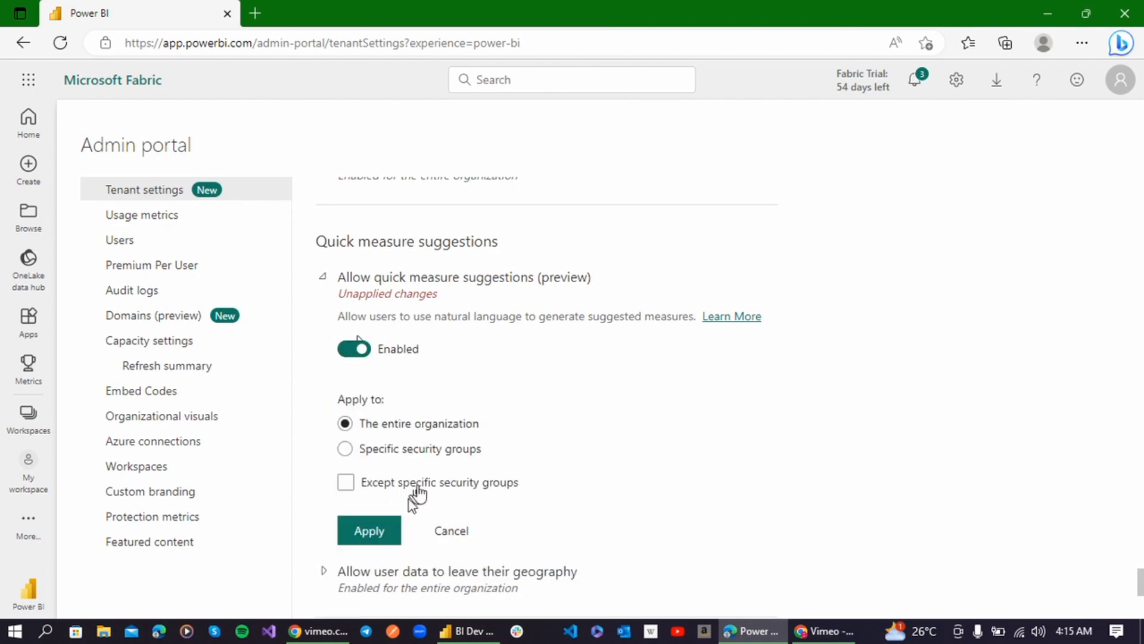
scroll(608, 415, down, 6)
scroll(609, 414, up, 2)
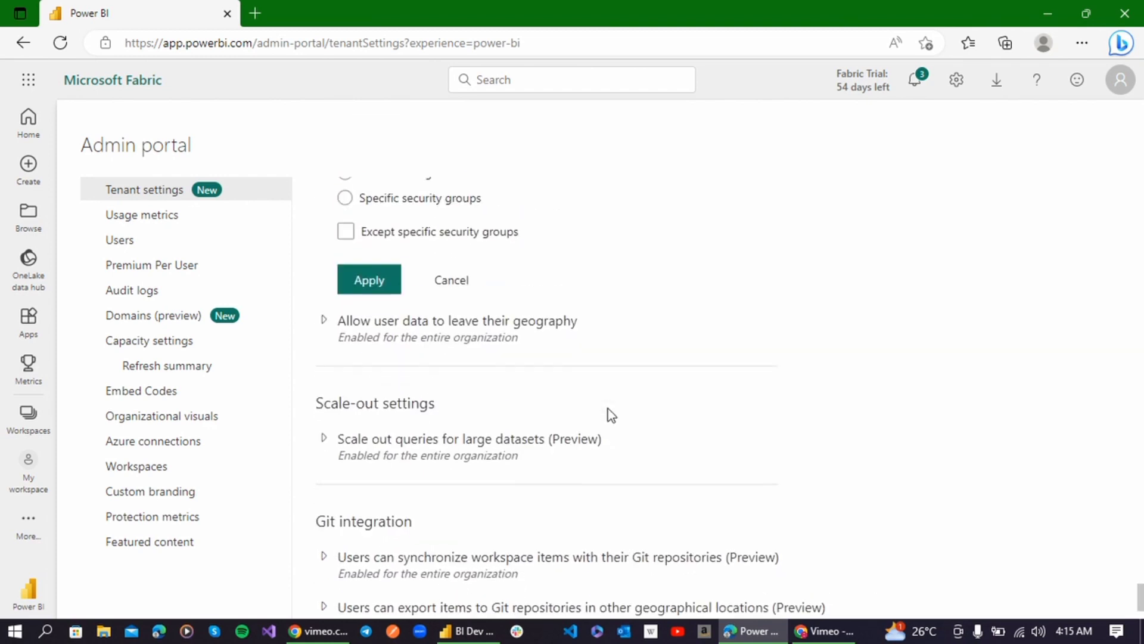
click(335, 343)
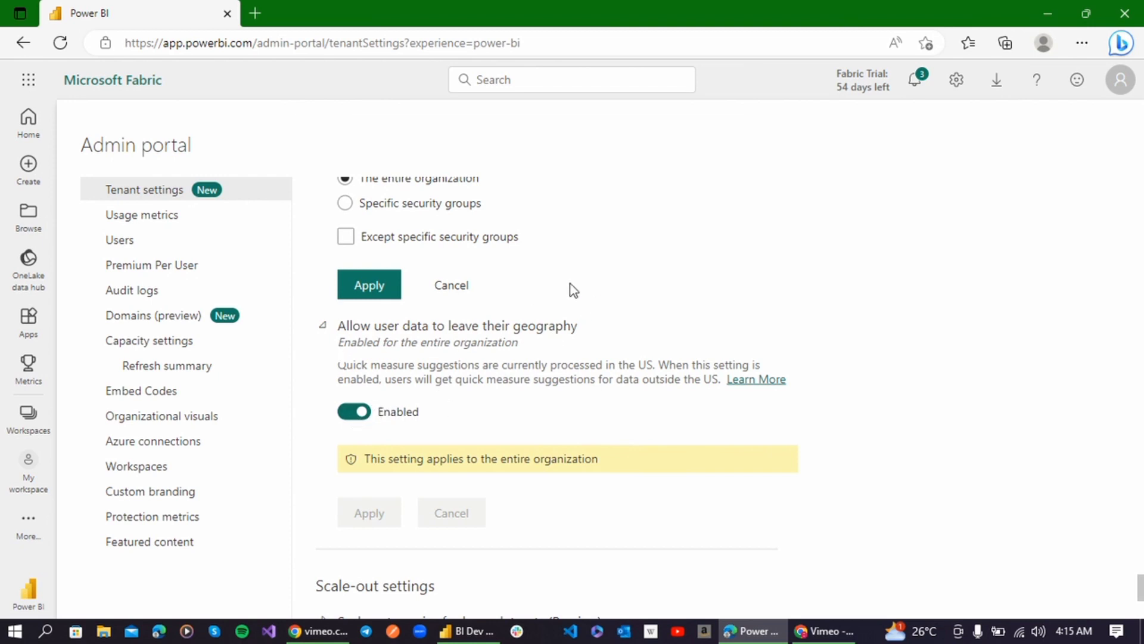
click(384, 292)
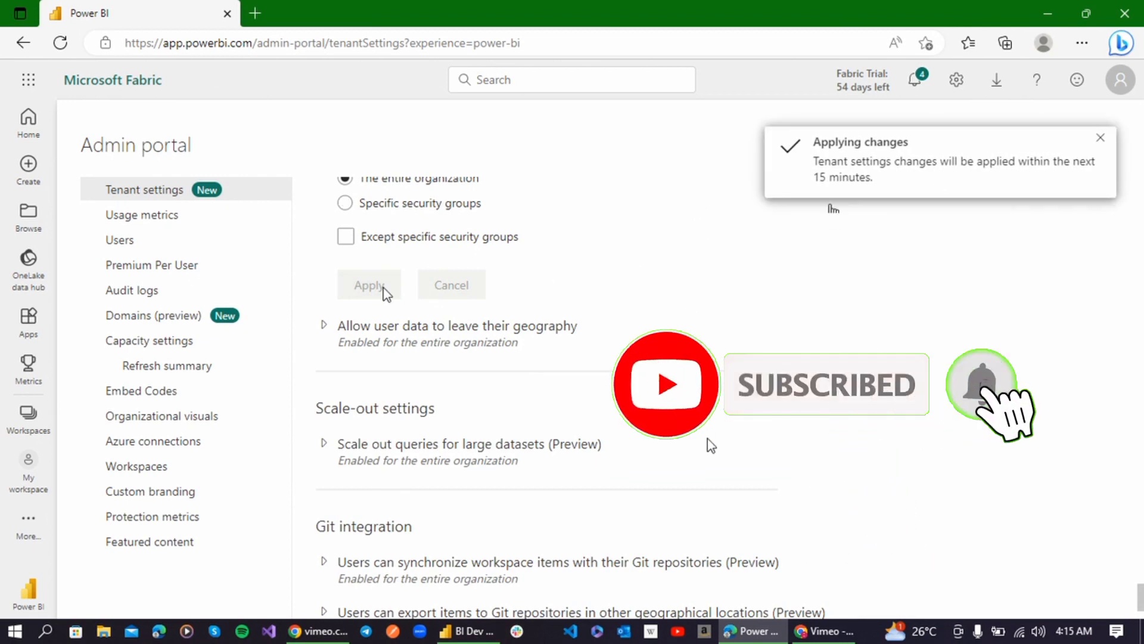
- Switch to Power BI Desktop and enter "Give me the average evenue per region" as the Copilot measure description
click(473, 636)
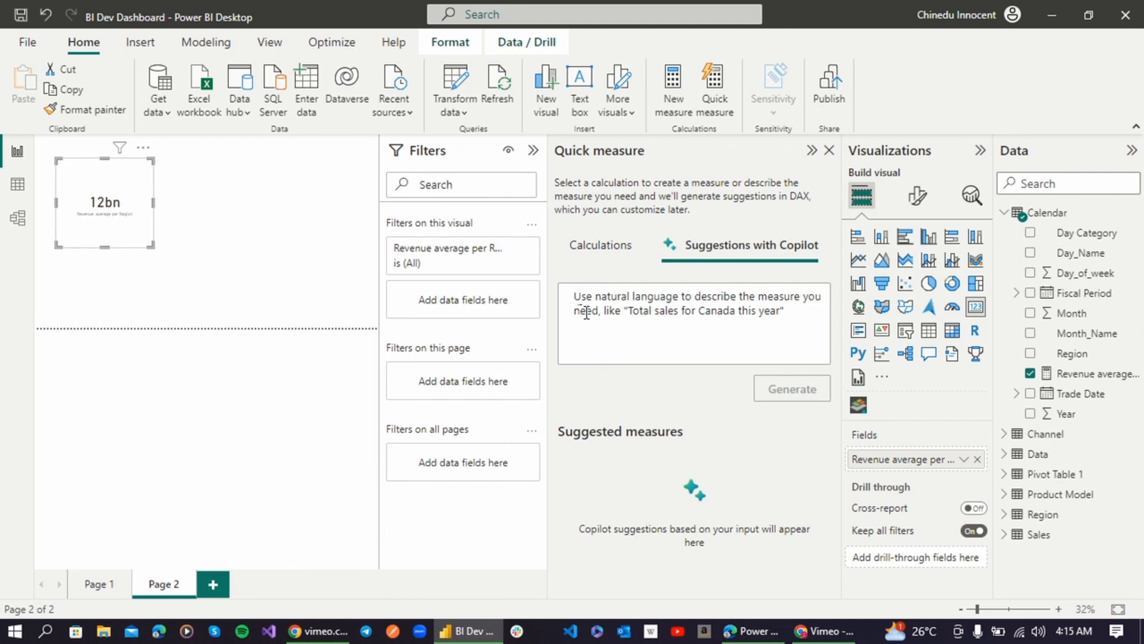
text(Giv)
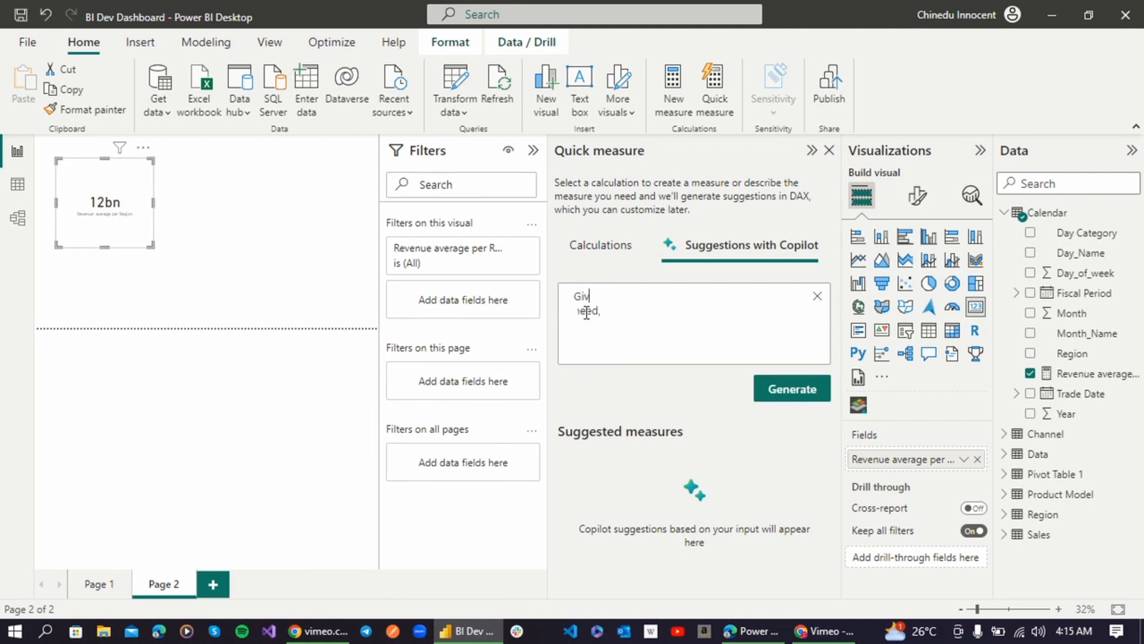
text(e me the a)
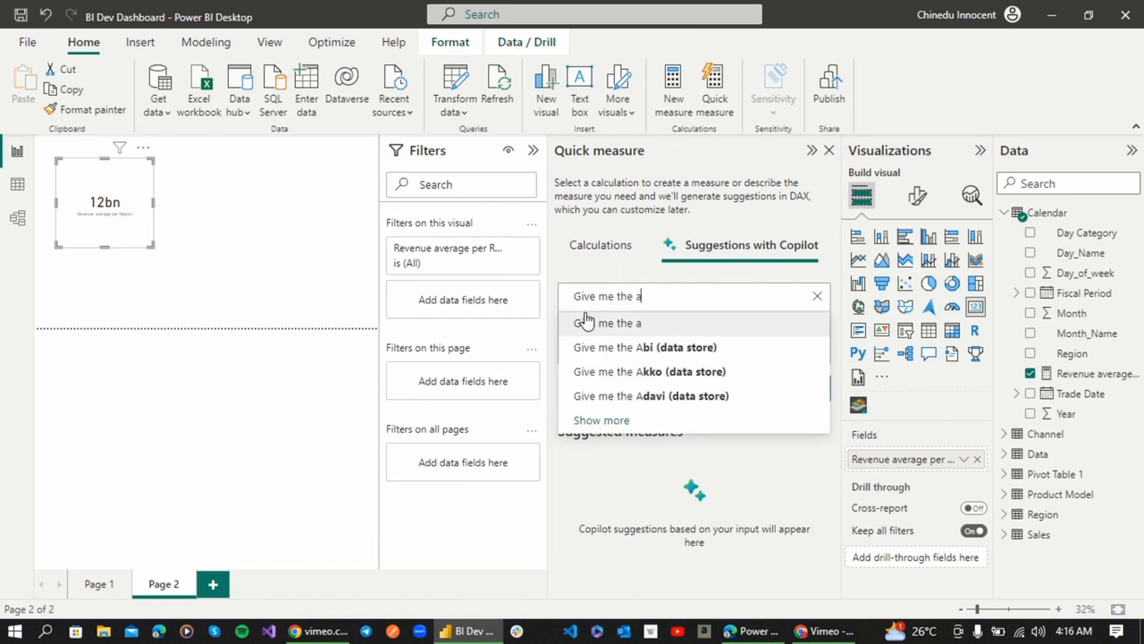
text(verae)
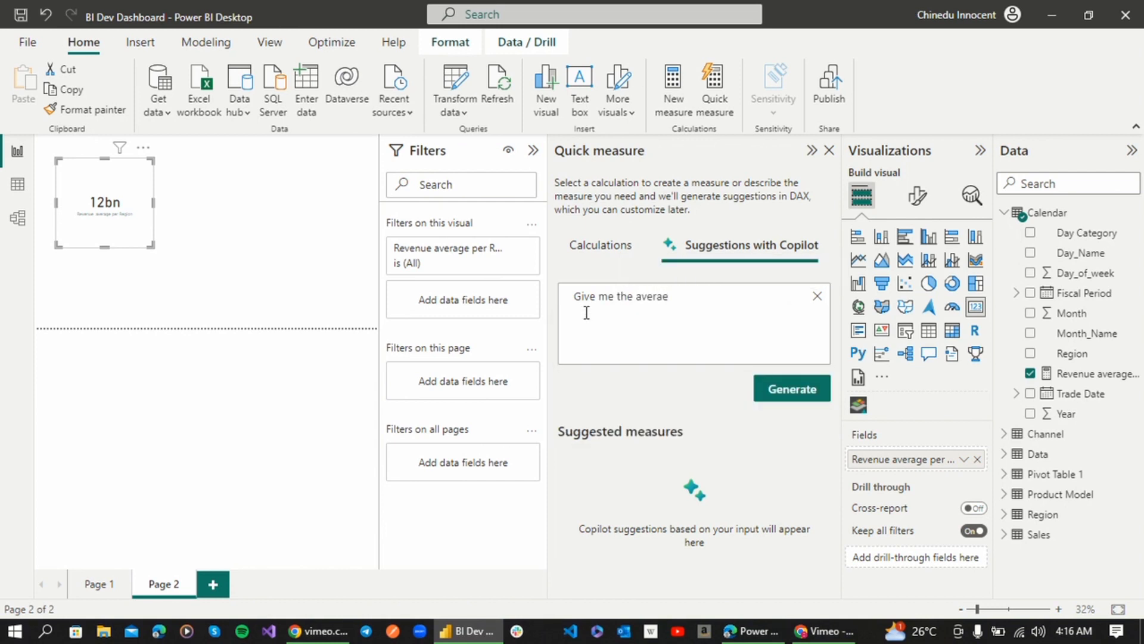
key(BackSpace)
key(BackSpace)
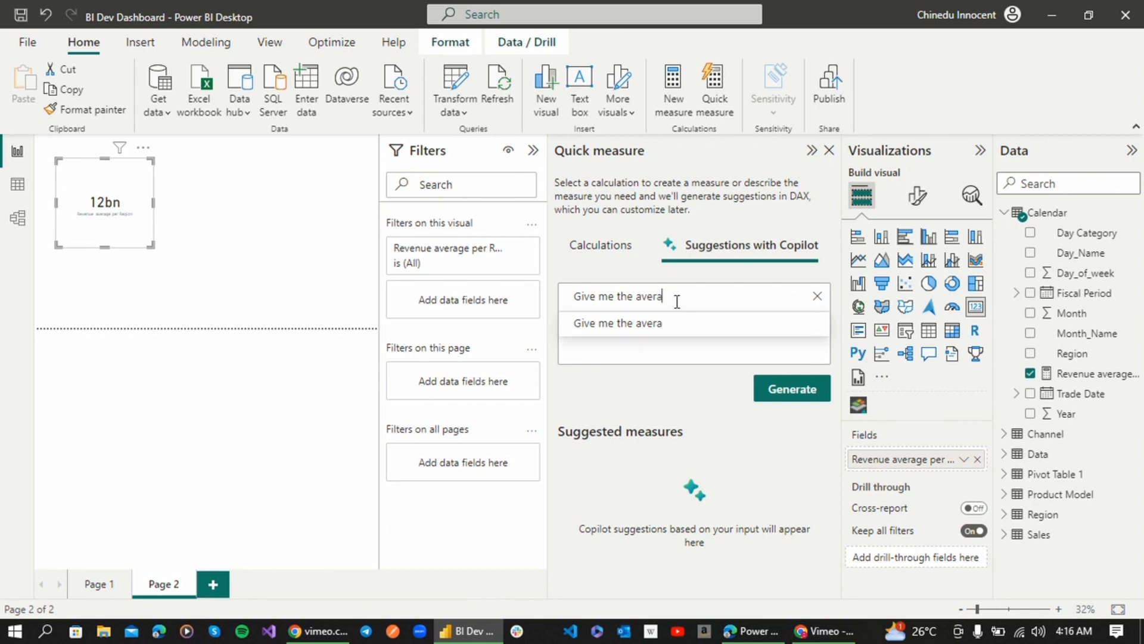
text(ge evenue)
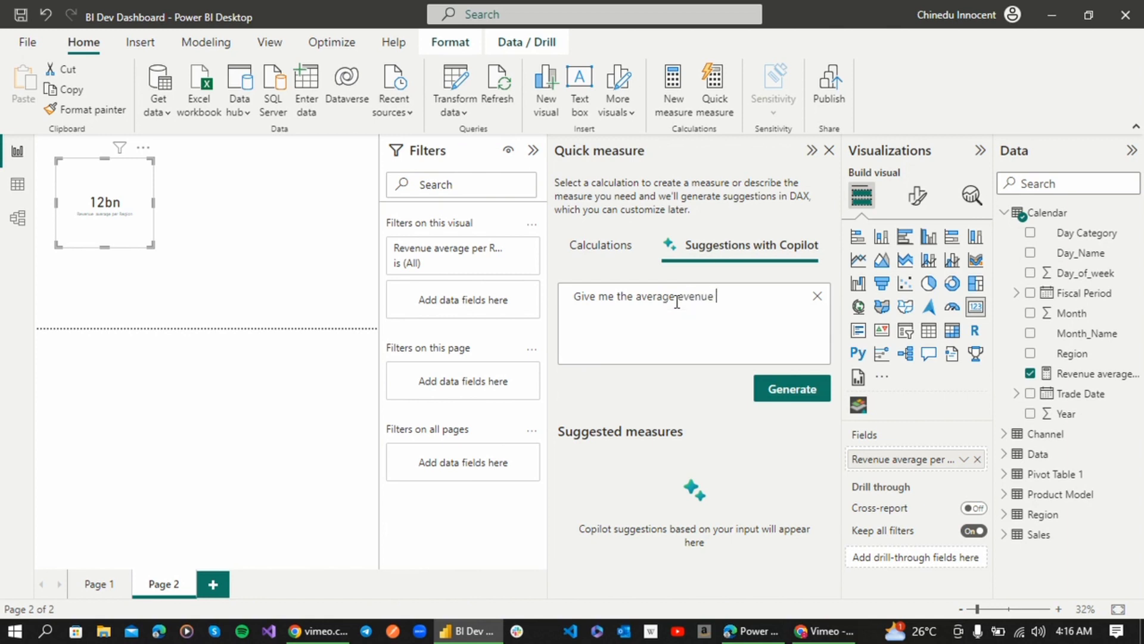
text( per)
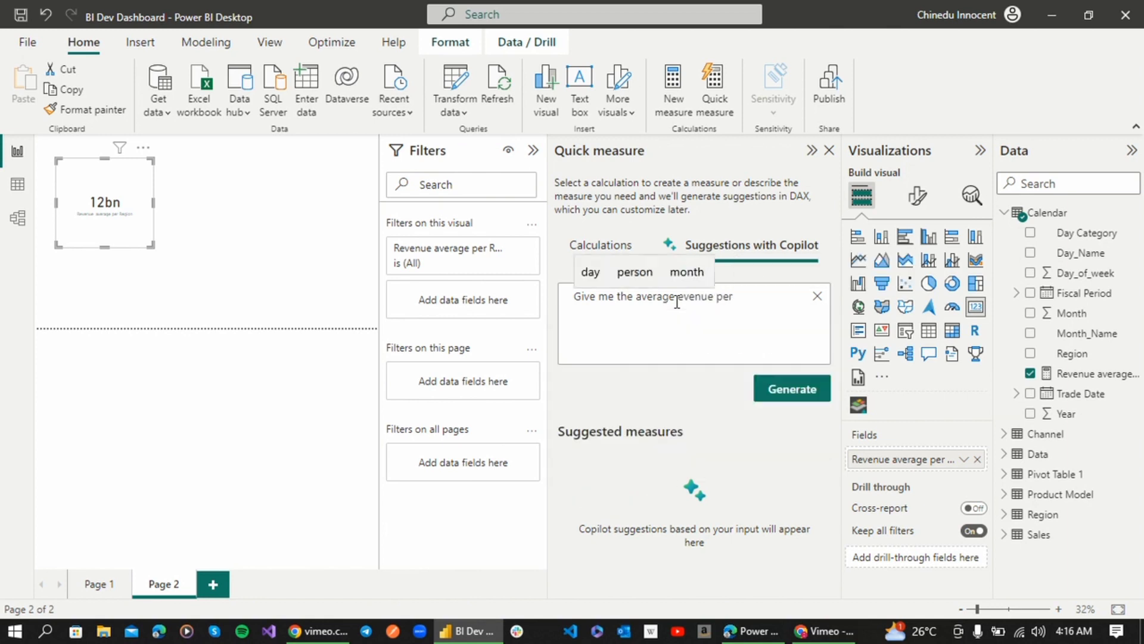
text( region)
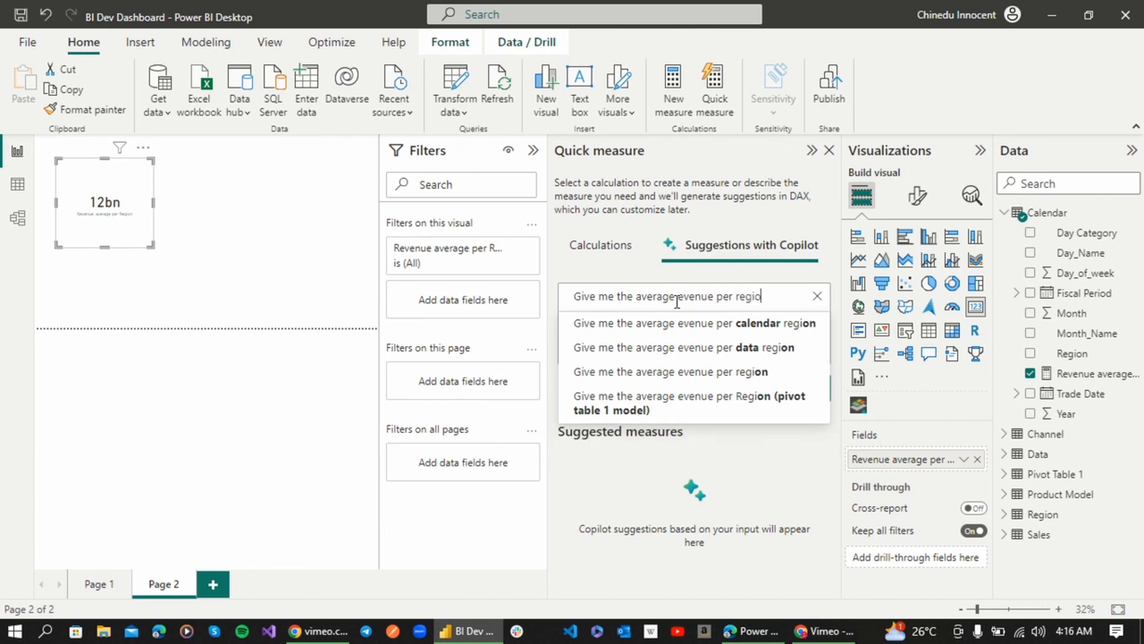
- Change the description to the suggested "Give me the average evenue per data region" and generate measure suggestions
key(ctrl+shift+Left)
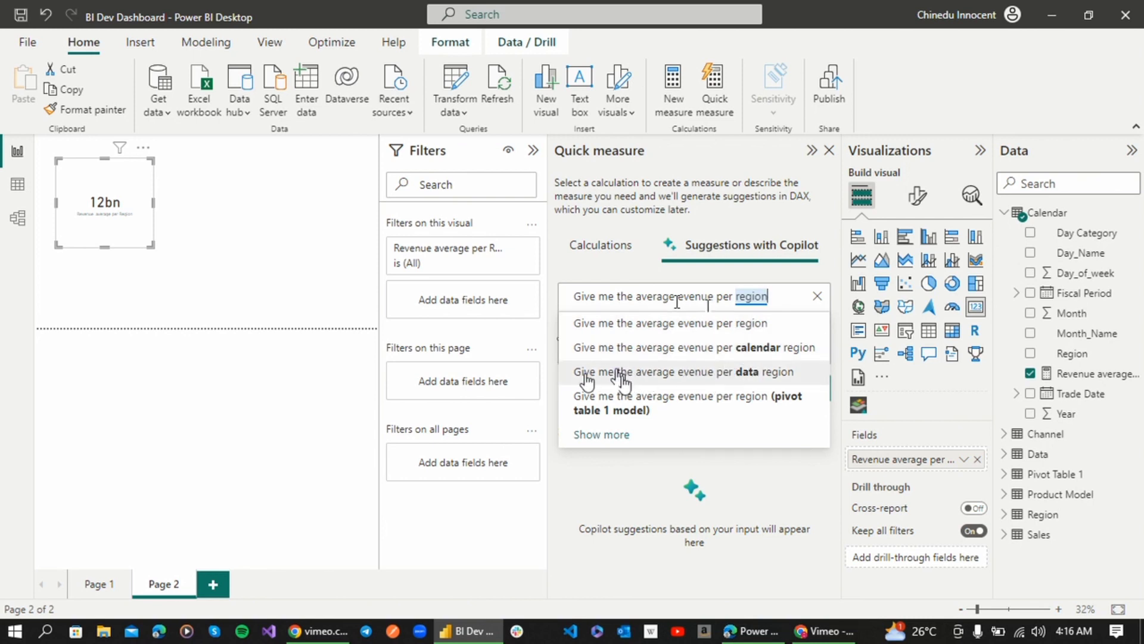
click(760, 373)
click(782, 396)
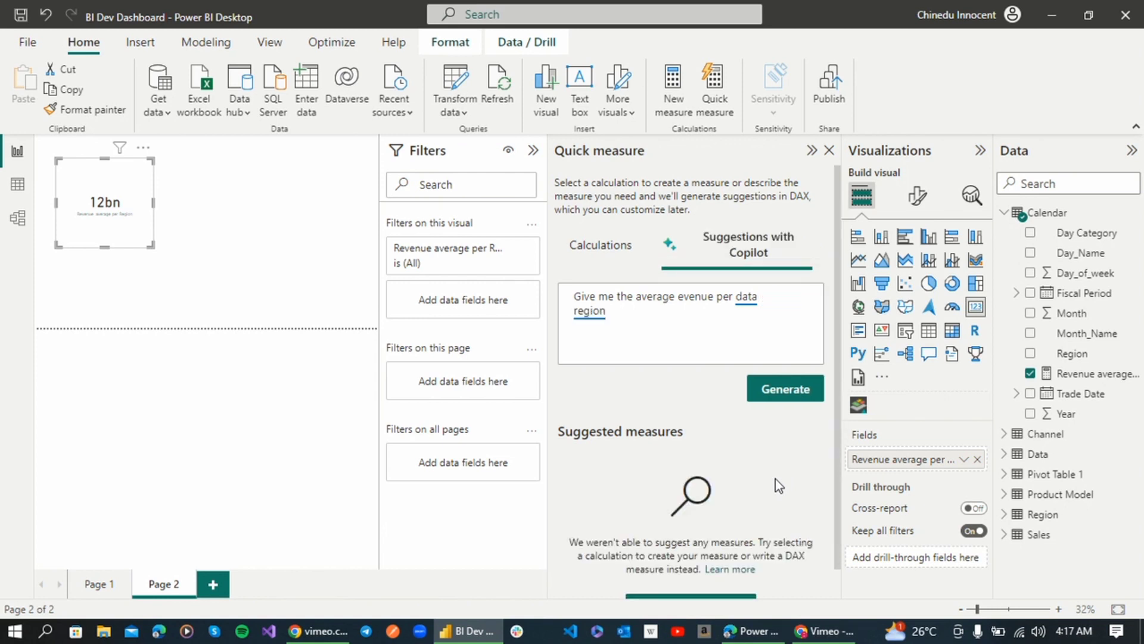
- Correct "evenue" to "revenue", accept the suggested wording "Give me the revenue average per region data region", and generate measure suggestions again
scroll(774, 478, down, 1)
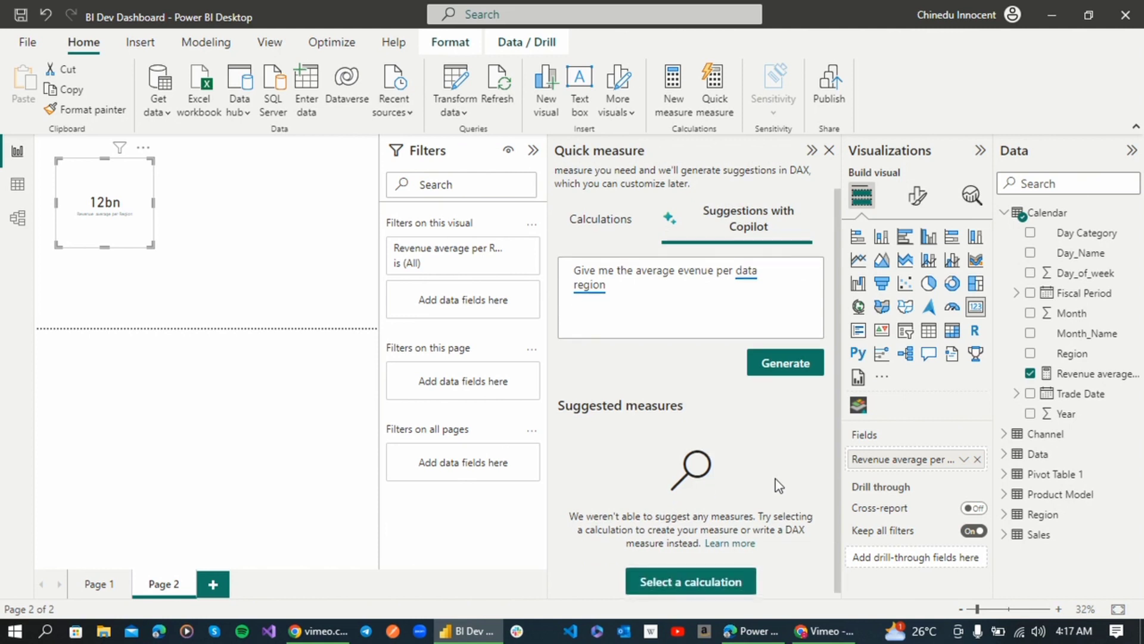
scroll(774, 478, down, 1)
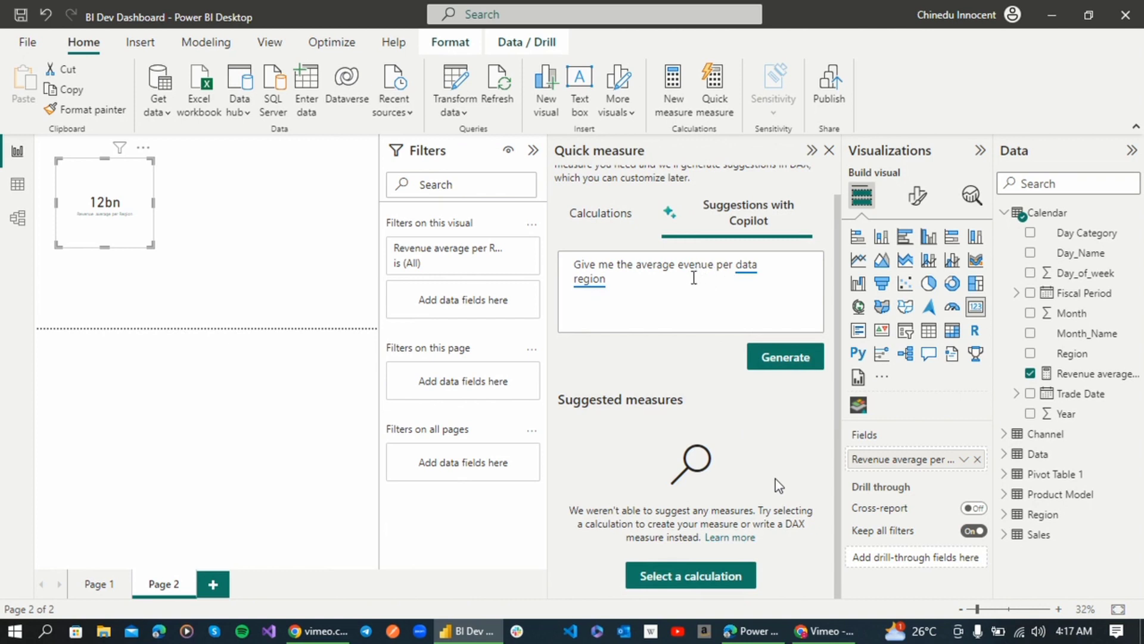
click(676, 265)
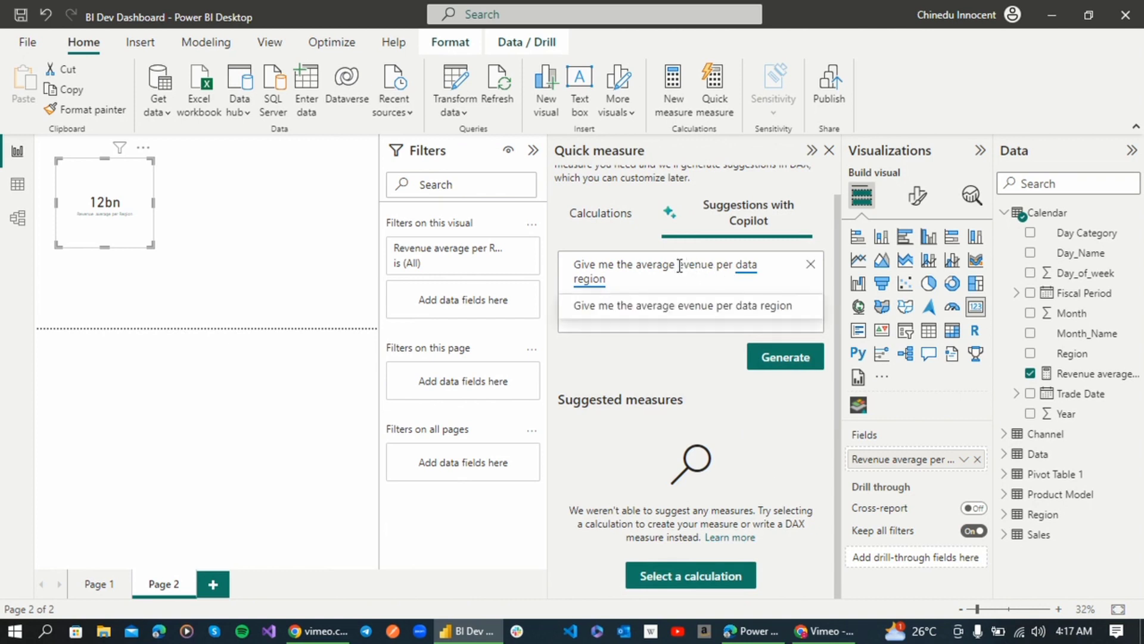
text(r)
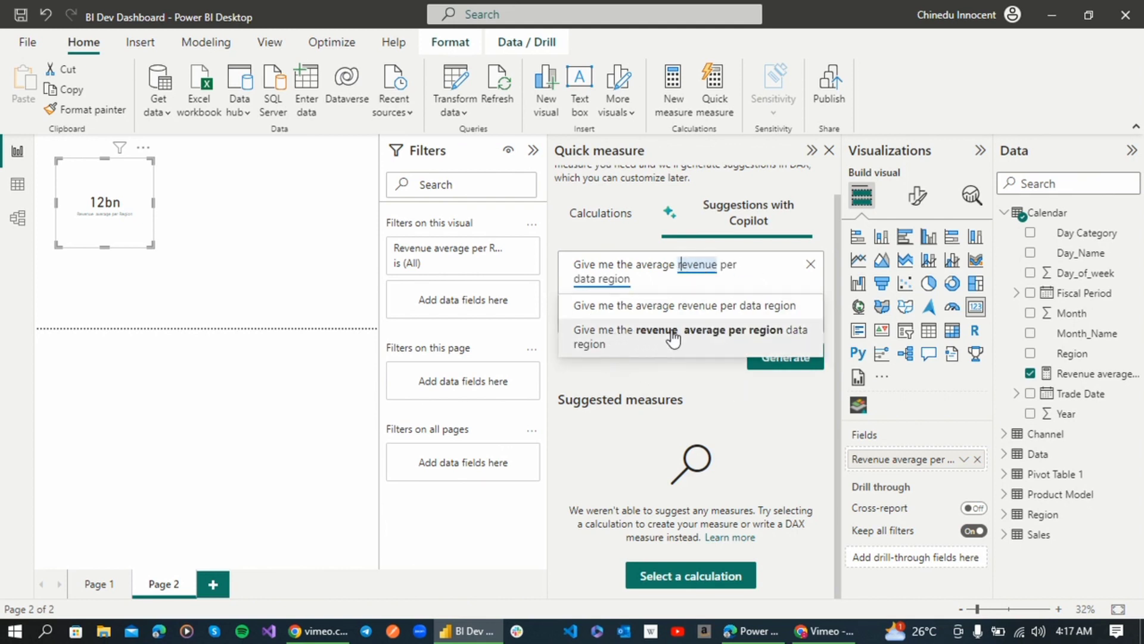
click(744, 339)
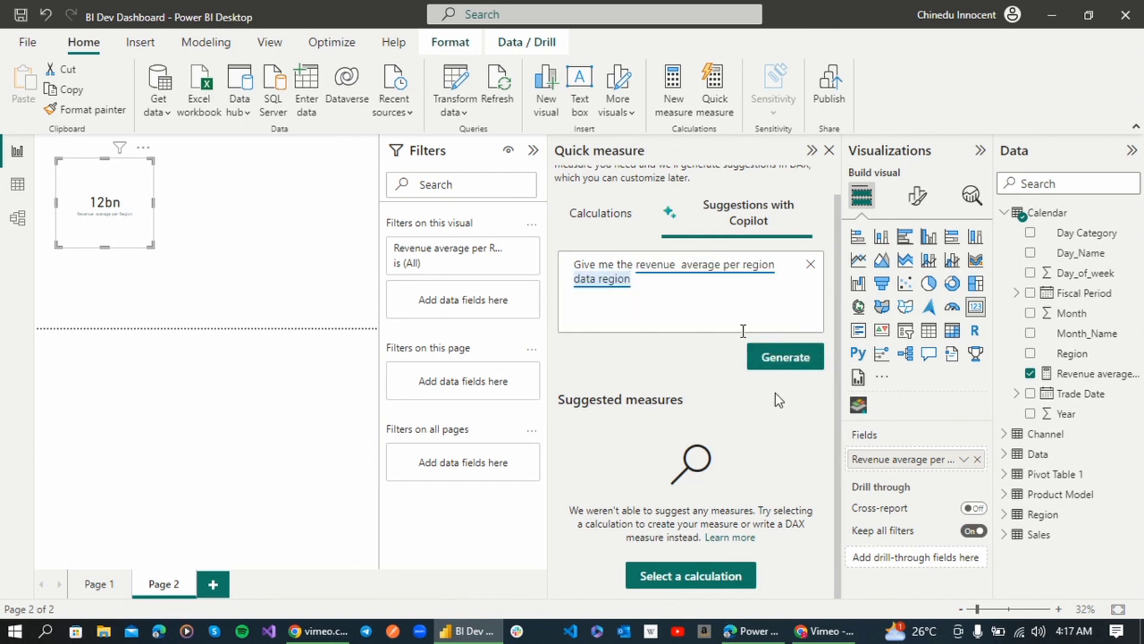
click(783, 360)
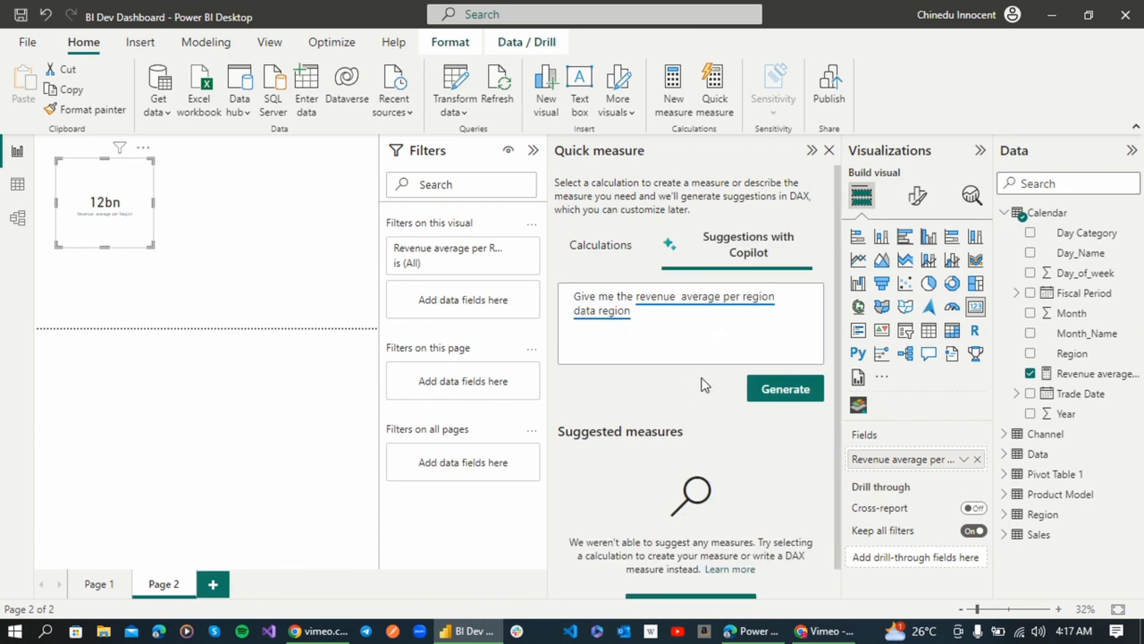
- Remove the extra "region" so the description reads "Give me the revenue average per data region", and generate measure suggestions
scroll(708, 500, down, 1)
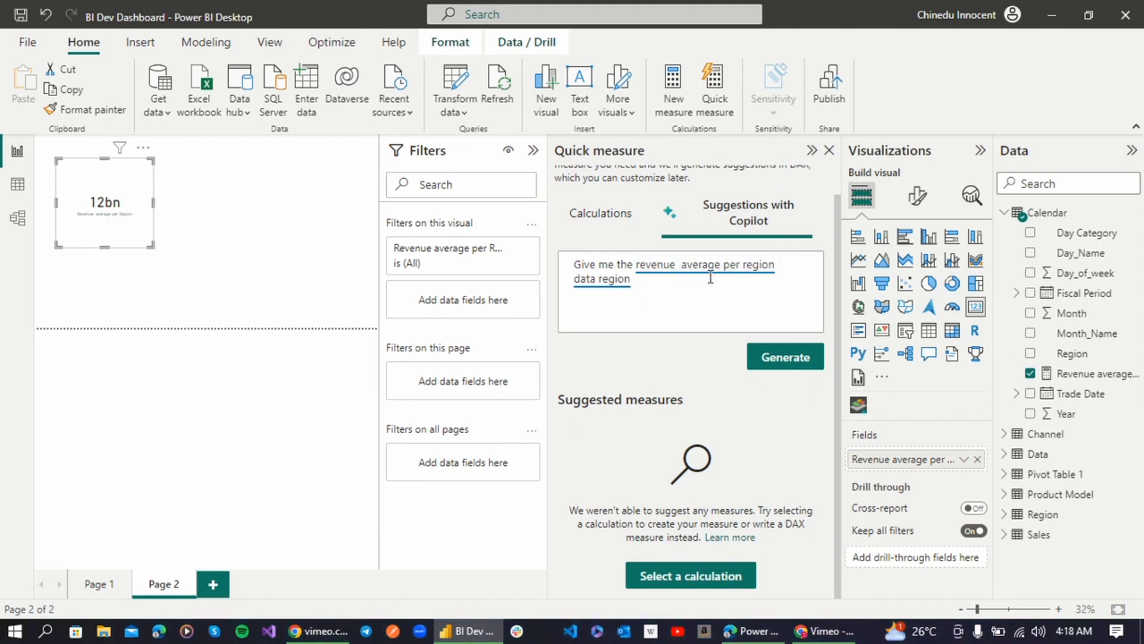
click(637, 283)
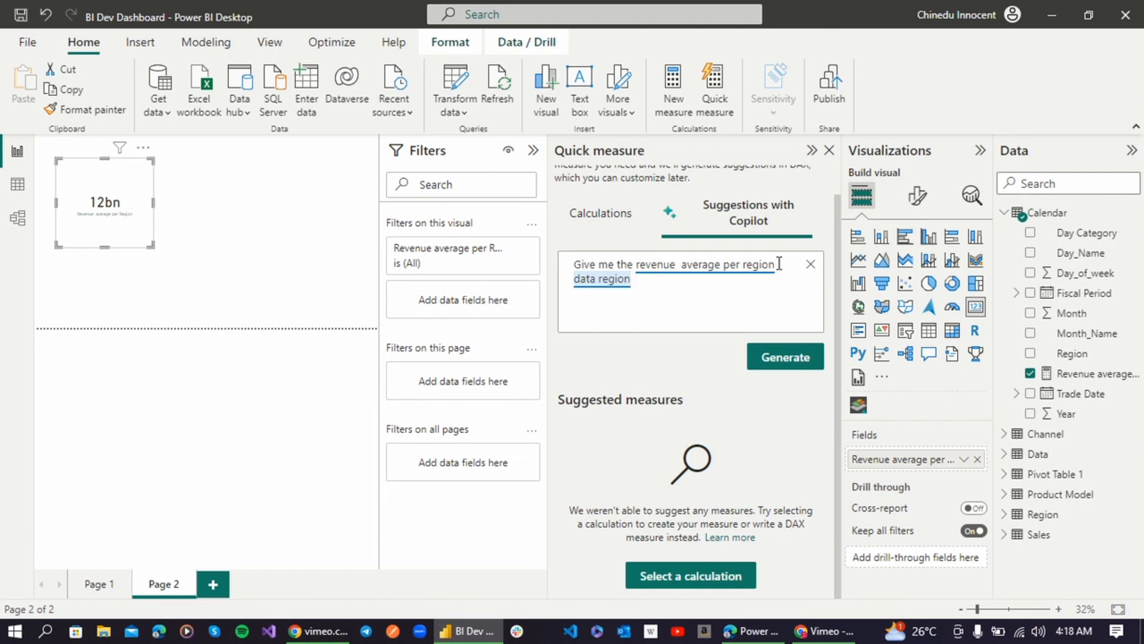
key(BackSpace)
key(BackSpace)
key(BackSpace)
key(BackSpace)
key(BackSpace)
key(BackSpace)
key(BackSpace)
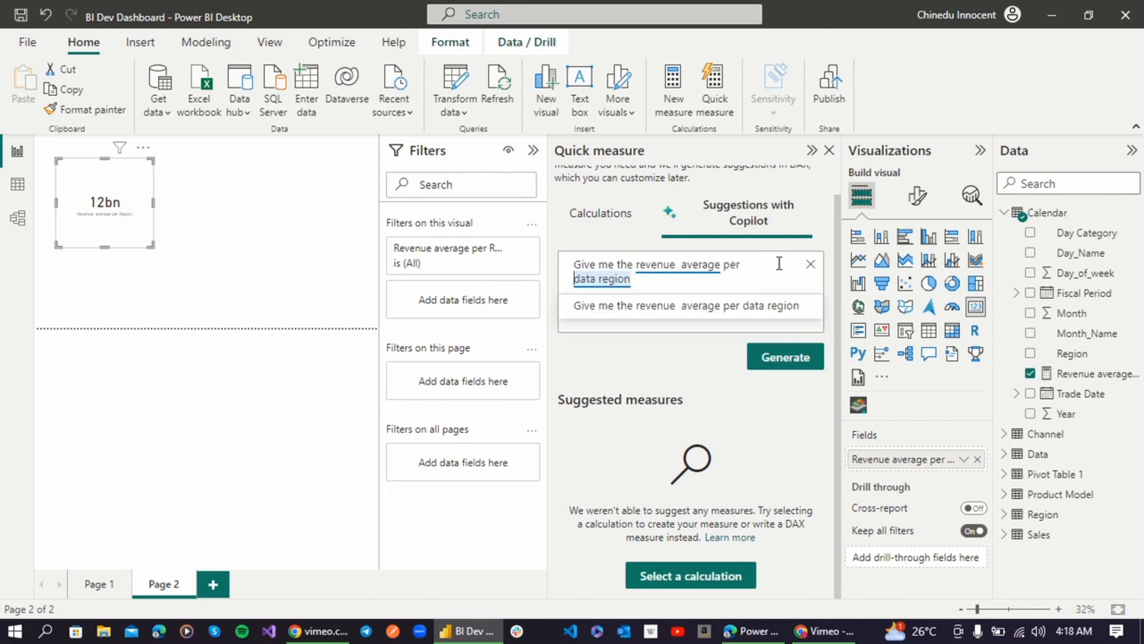
click(797, 359)
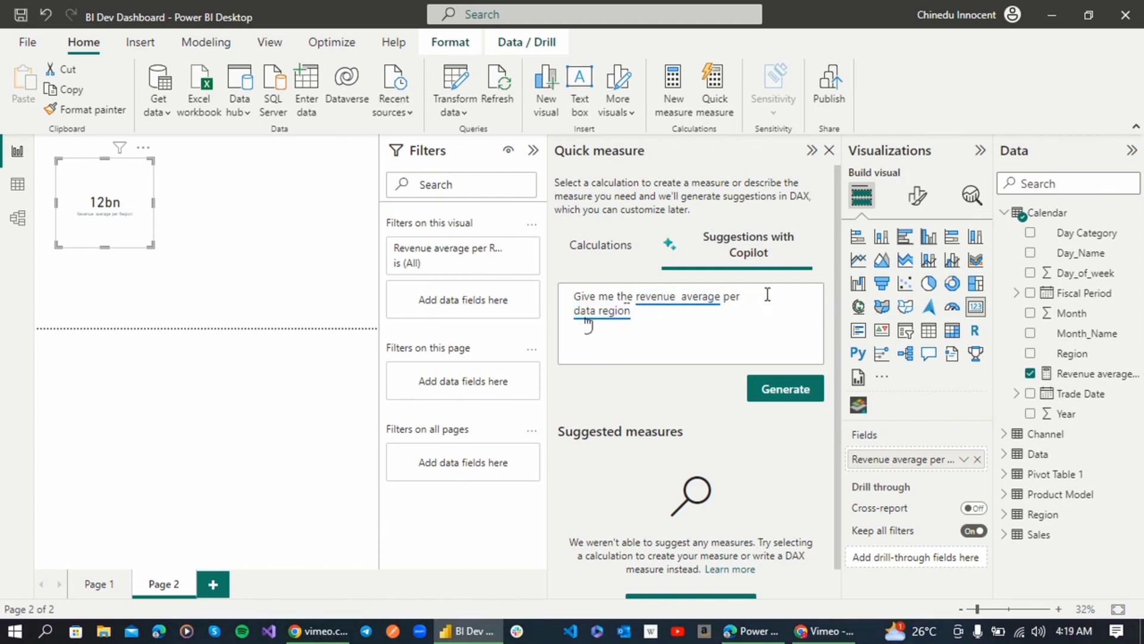
- Reword the measure description so it asks for the "average revenue" instead of the "revenue average" per data region
click(680, 298)
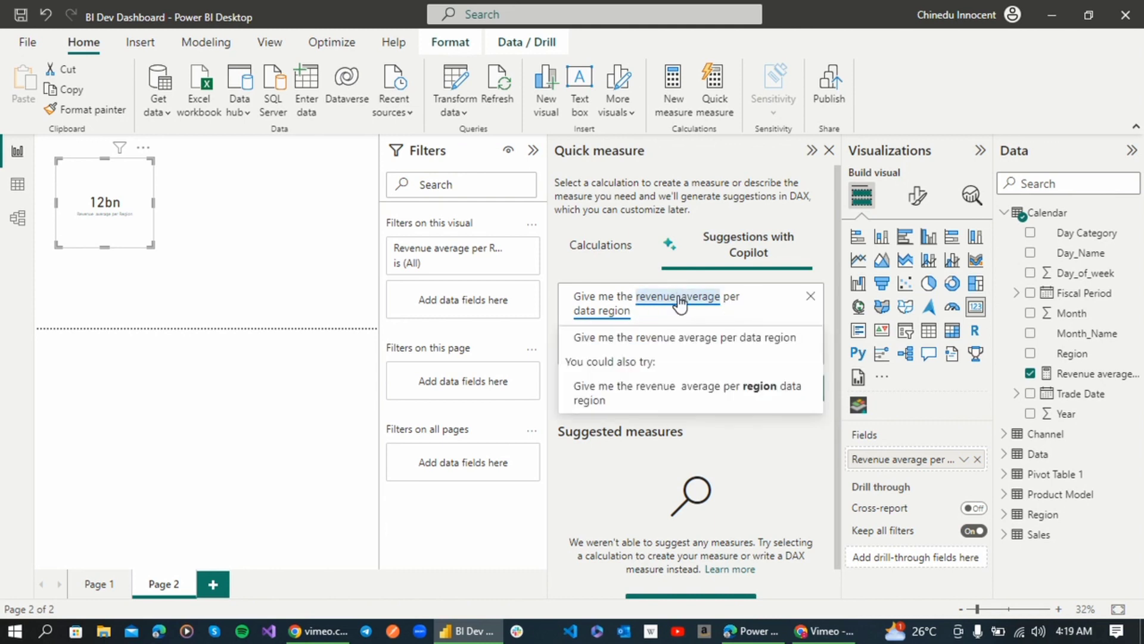
key(BackSpace)
key(BackSpace)
key(BackSpace)
key(BackSpace)
key(BackSpace)
key(BackSpace)
key(BackSpace)
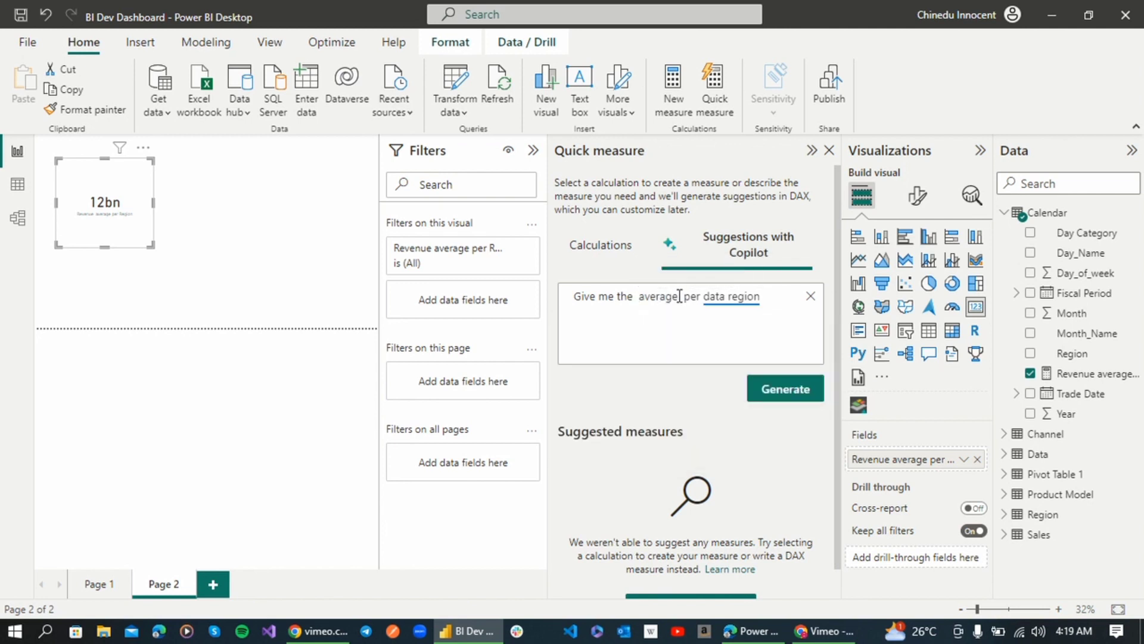
click(679, 296)
text(reven )
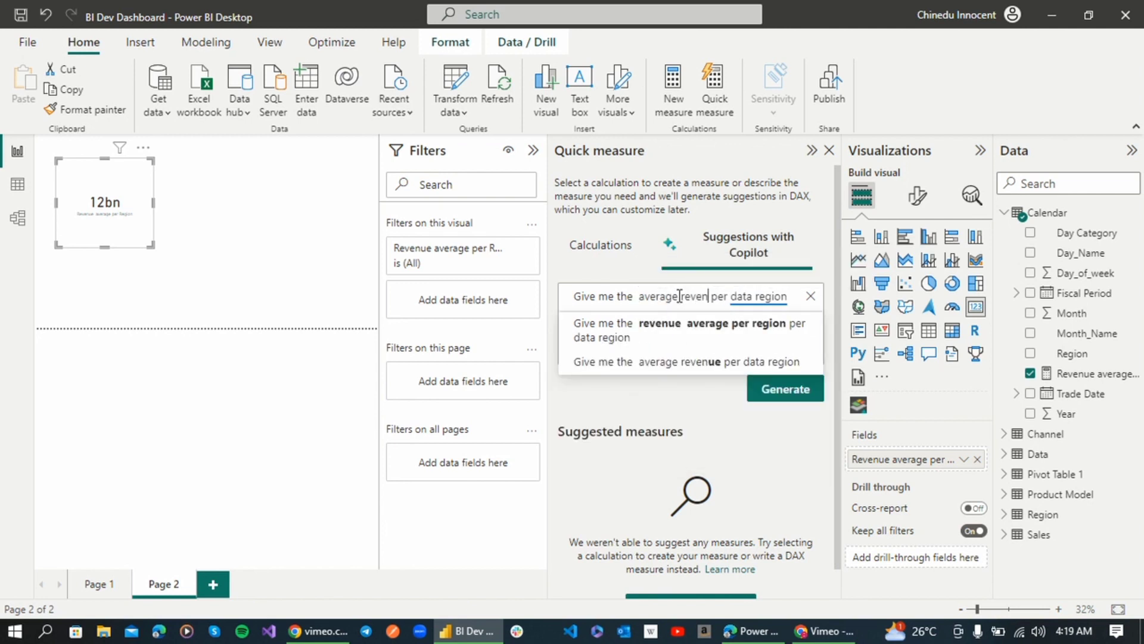
text(u)
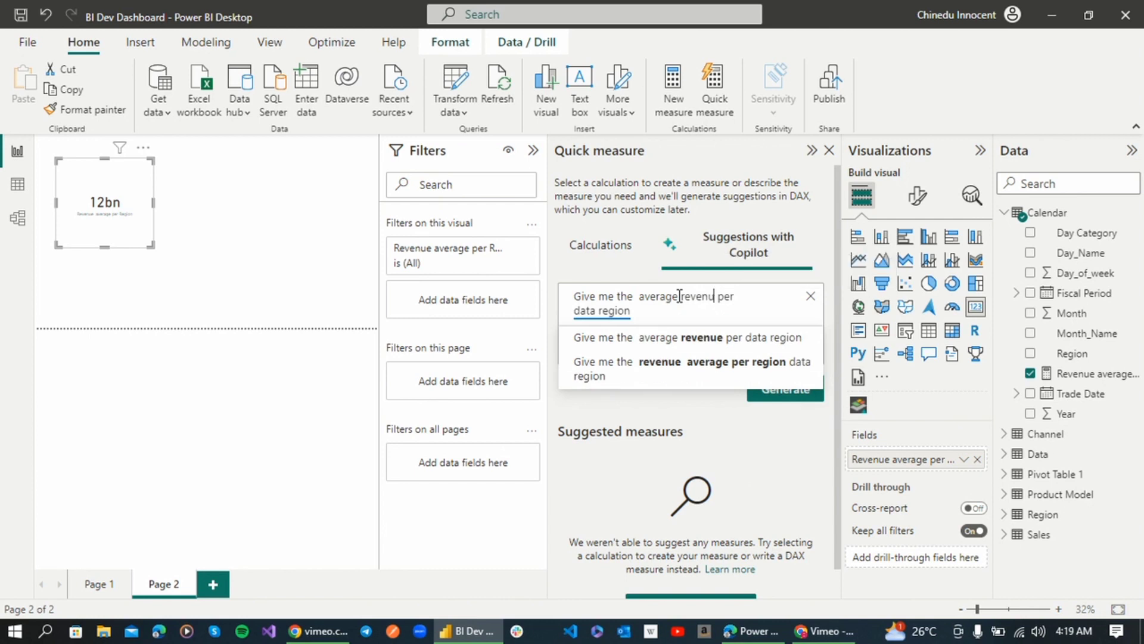
text(e)
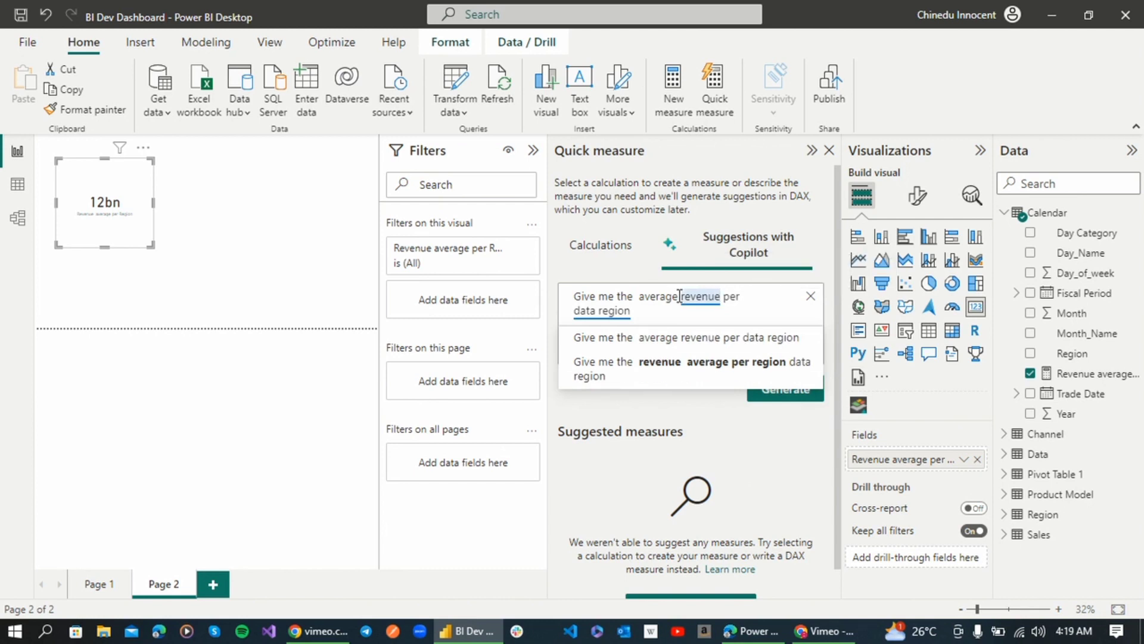
- Remove the word "data" before "region" so the description reads "Give me the average revenue per region"
click(601, 311)
key(BackSpace)
key(BackSpace)
key(BackSpace)
key(BackSpace)
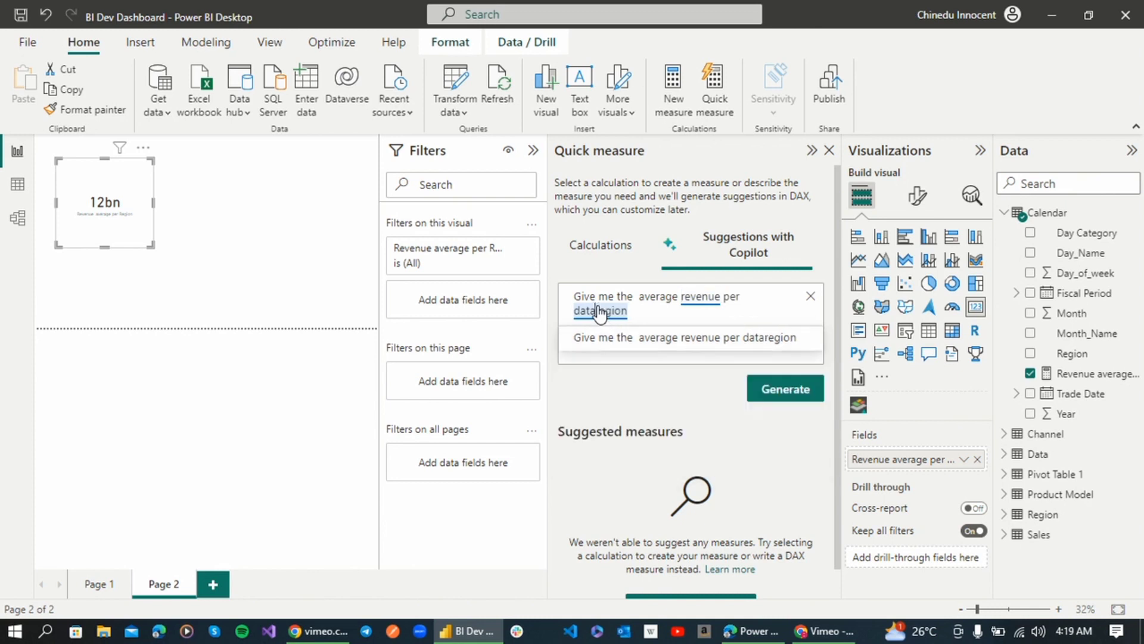
key(BackSpace)
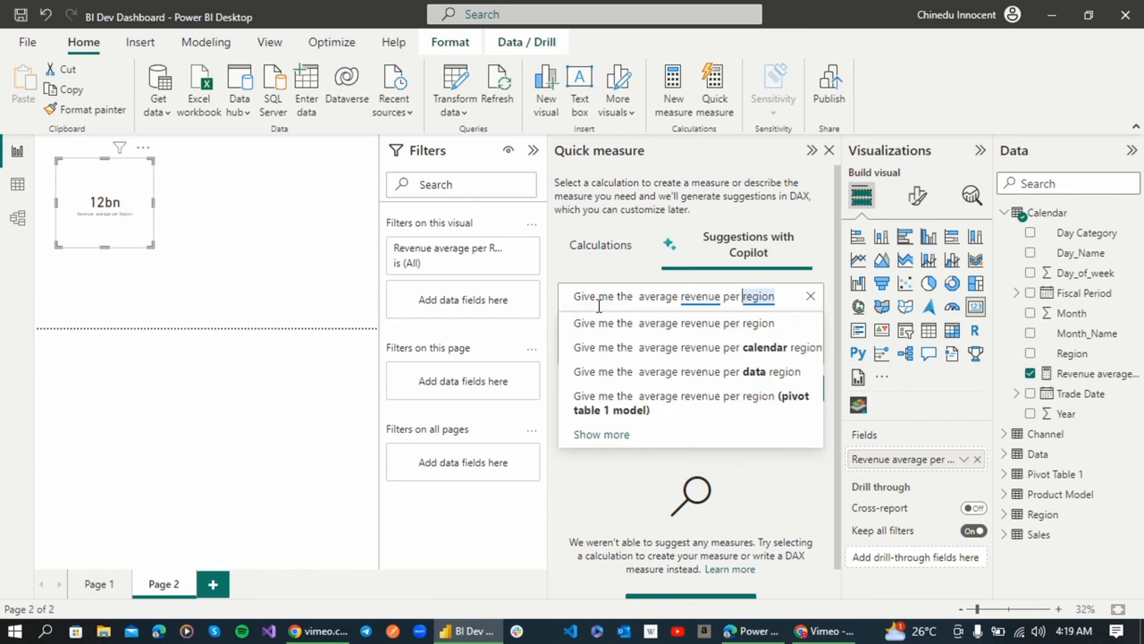
click(783, 296)
text(in)
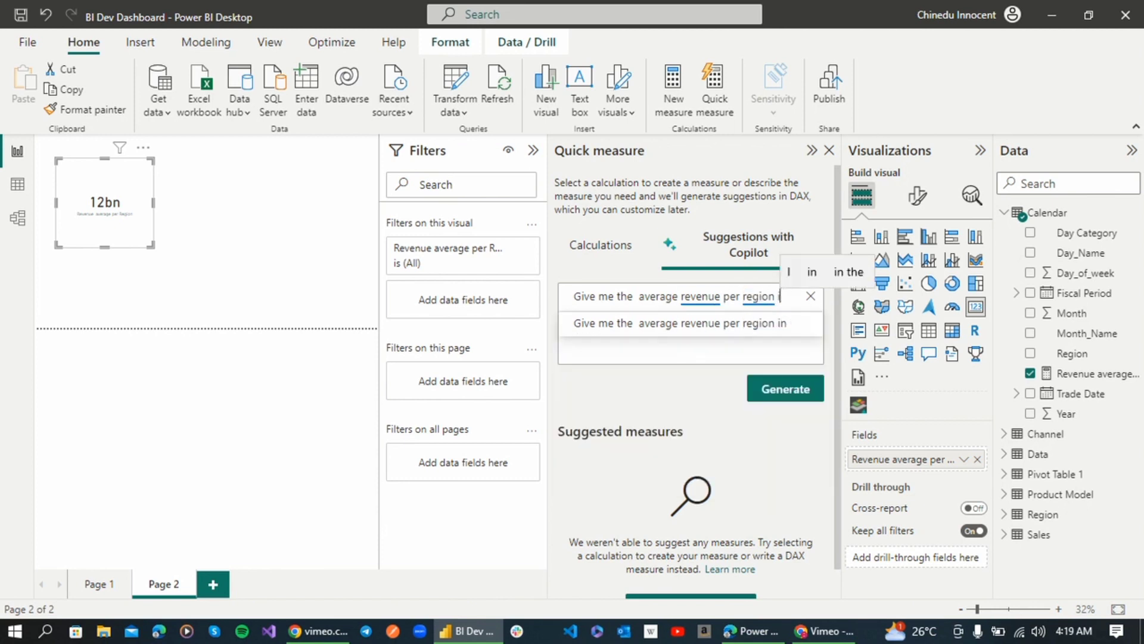
text( da)
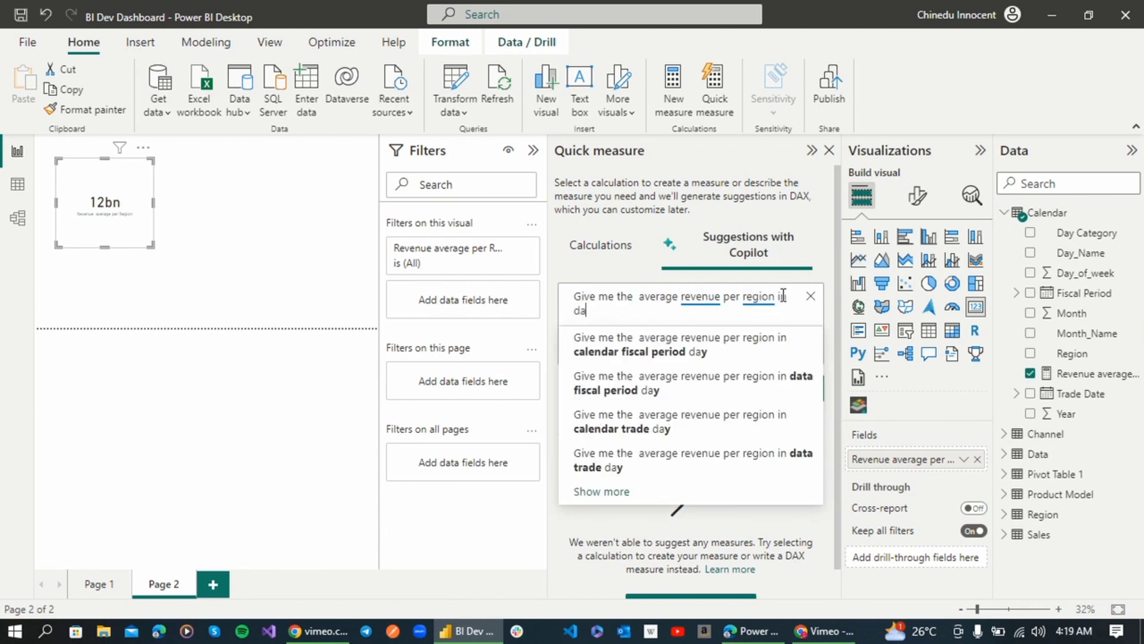
text(t)
text(a)
key(BackSpace)
key(BackSpace)
key(BackSpace)
key(BackSpace)
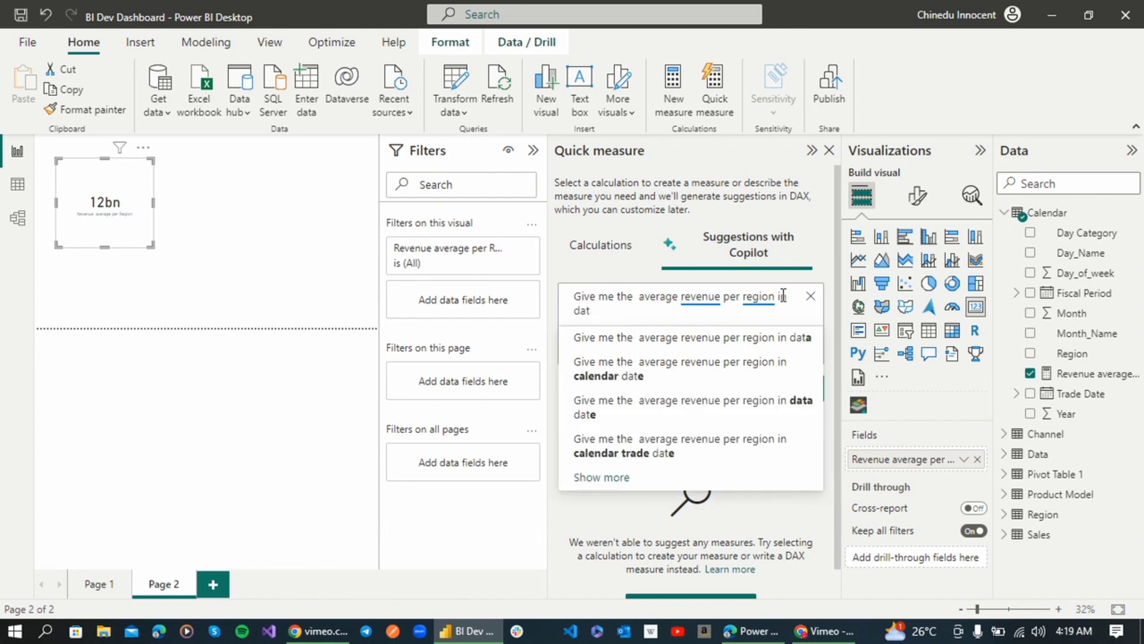
key(BackSpace)
key(BackSpace)
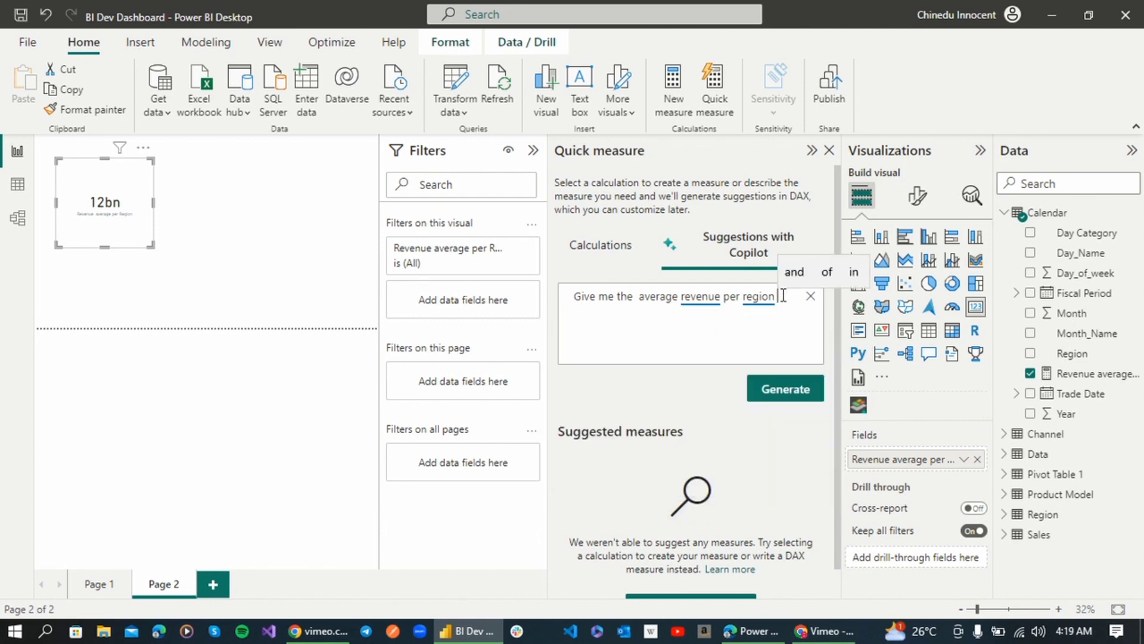
- Append "from data table" to the measure description and generate measure suggestions
text(from )
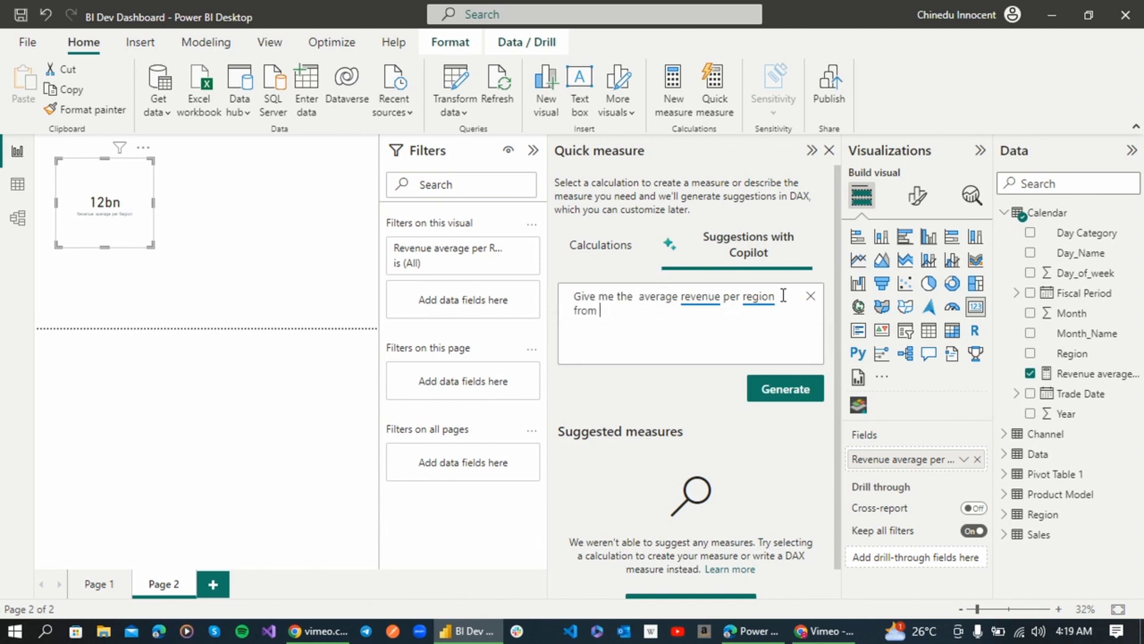
text(data table)
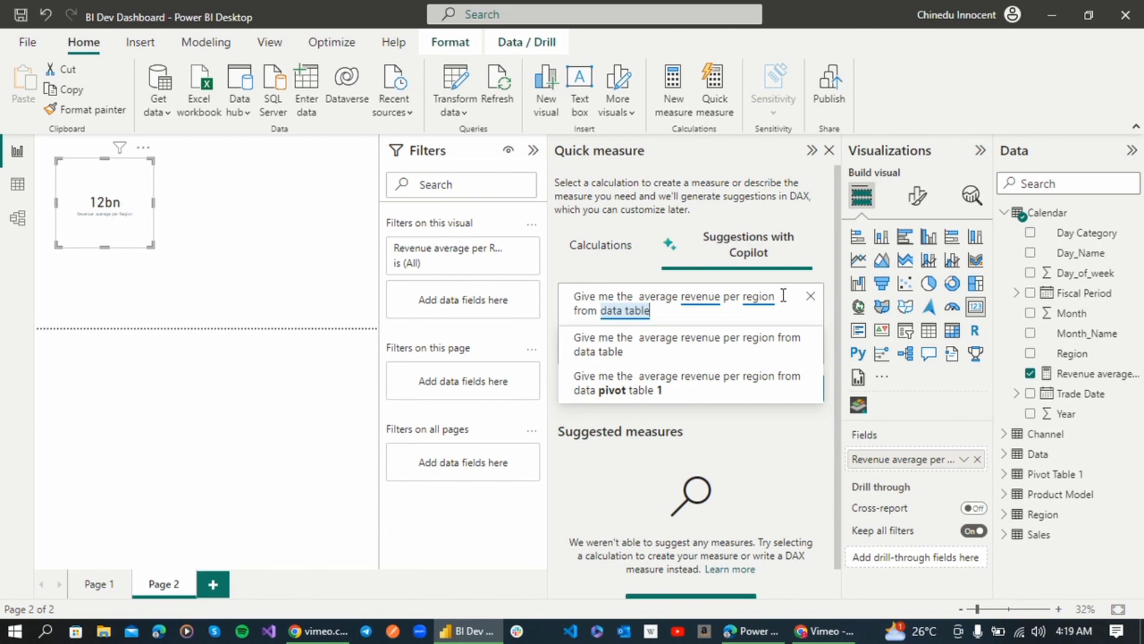
key(Escape)
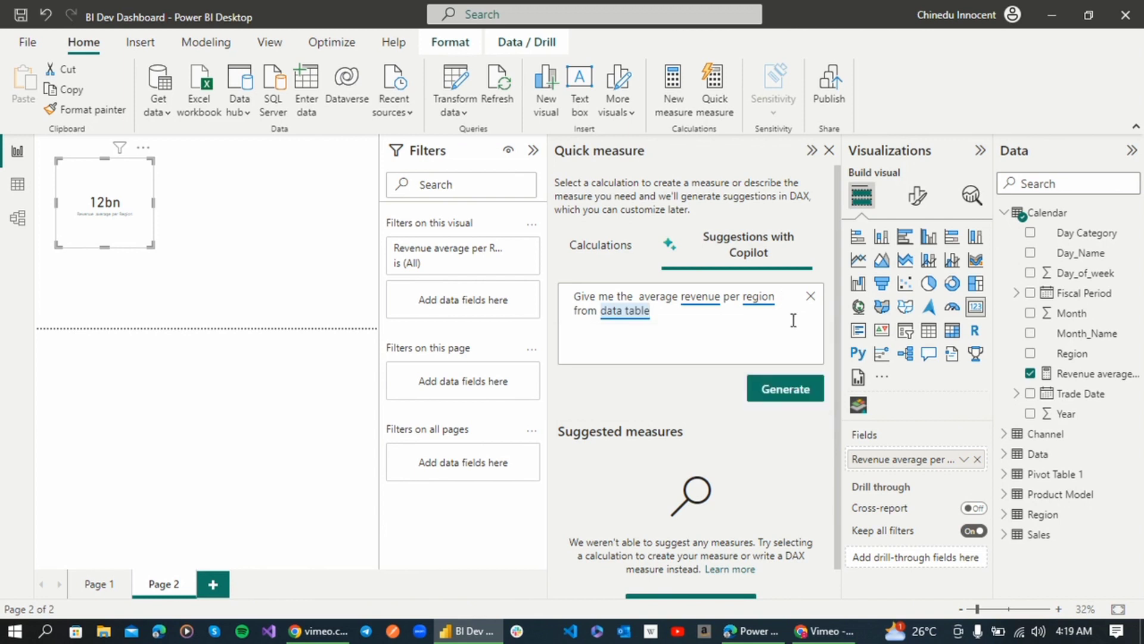
click(811, 397)
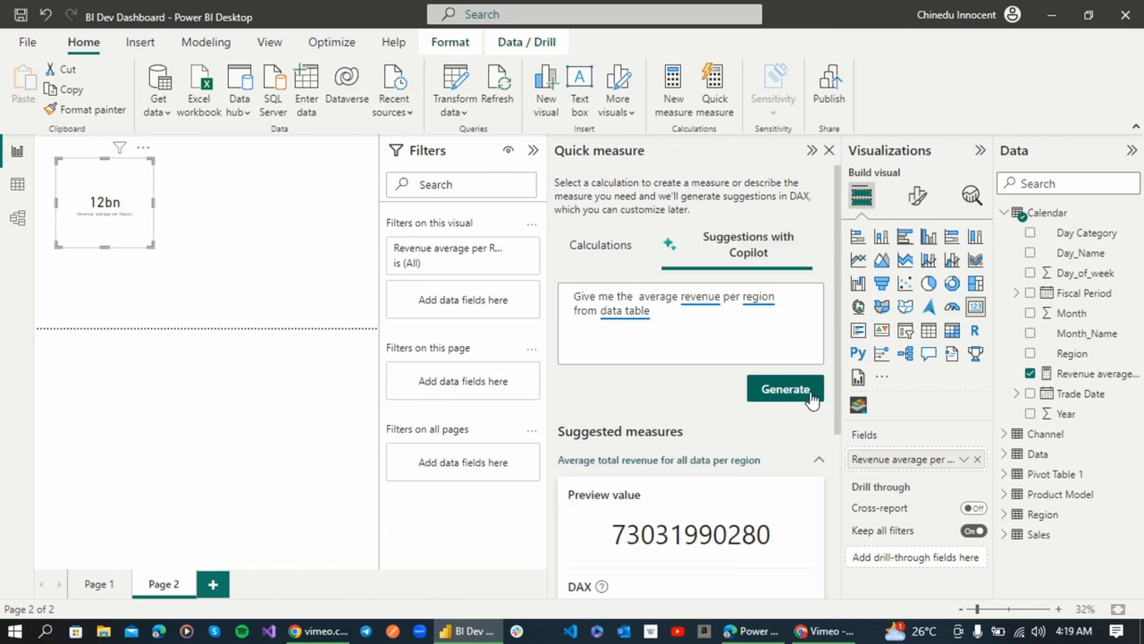
- Examine the first suggested measure's preview value and DAX, and check the fields in the Data table
scroll(670, 398, down, 2)
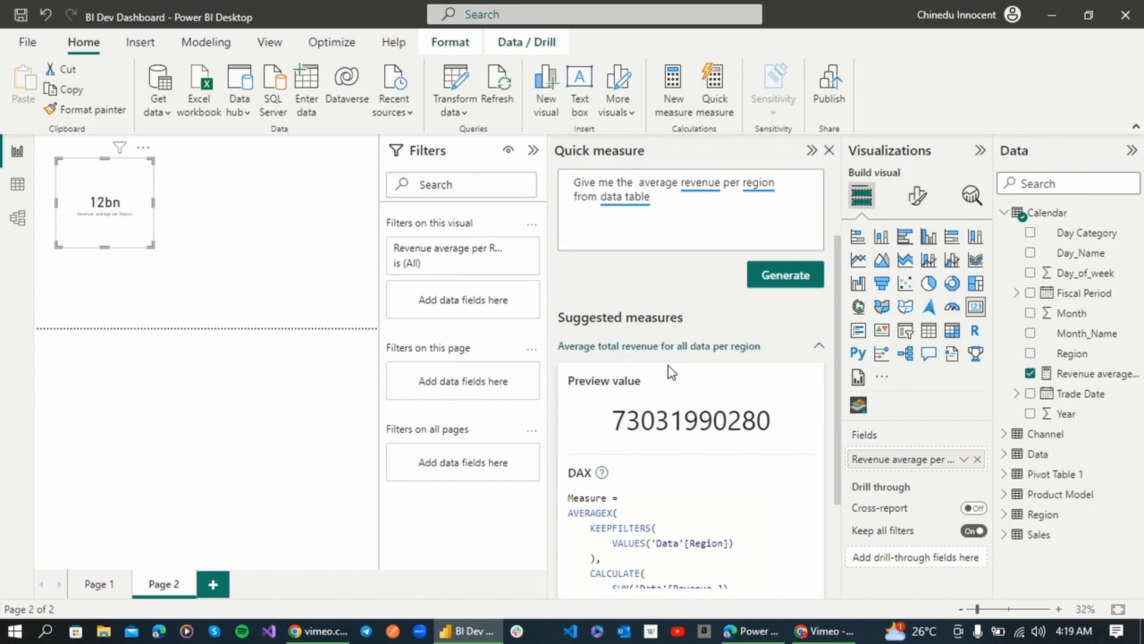
scroll(667, 366, down, 2)
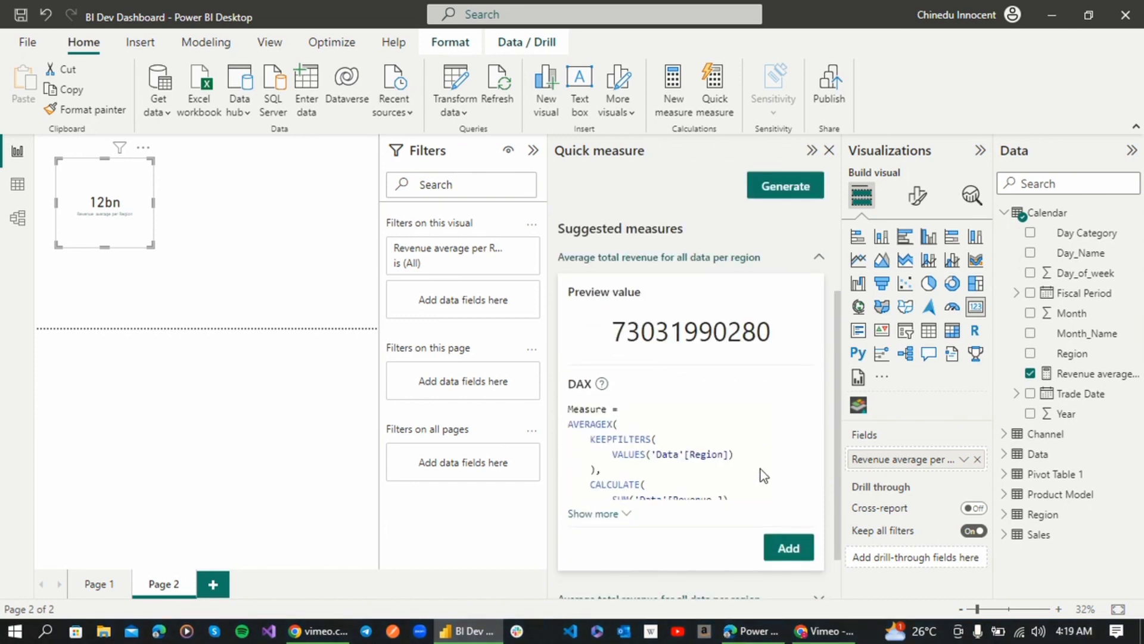
scroll(763, 475, up, 3)
scroll(760, 417, down, 4)
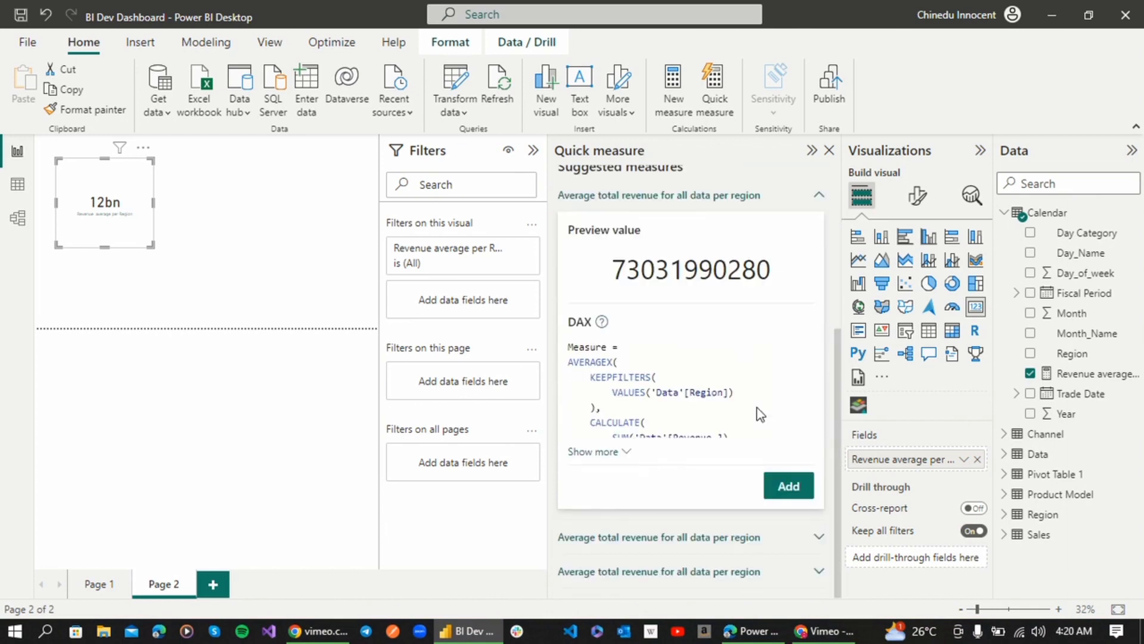
scroll(759, 416, up, 5)
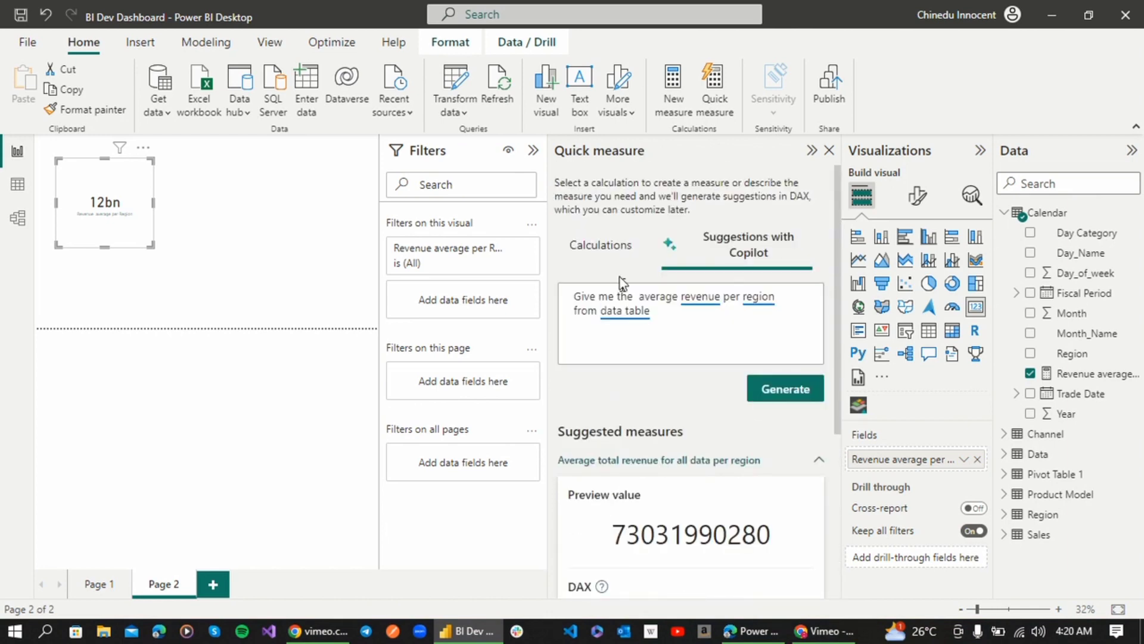
click(622, 285)
click(1004, 212)
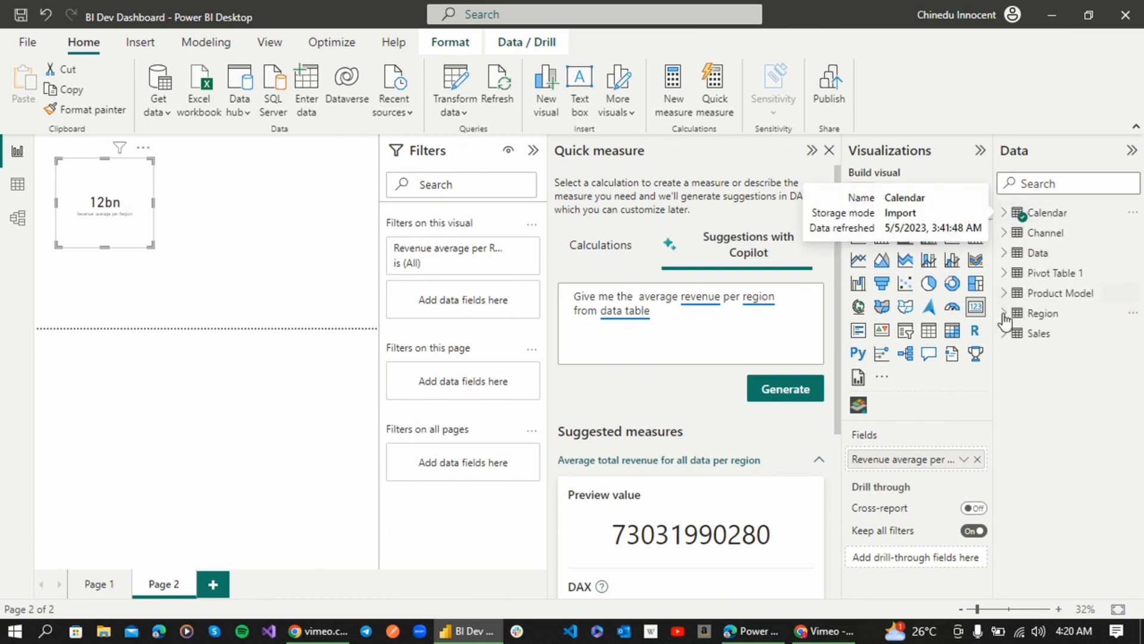
click(1005, 255)
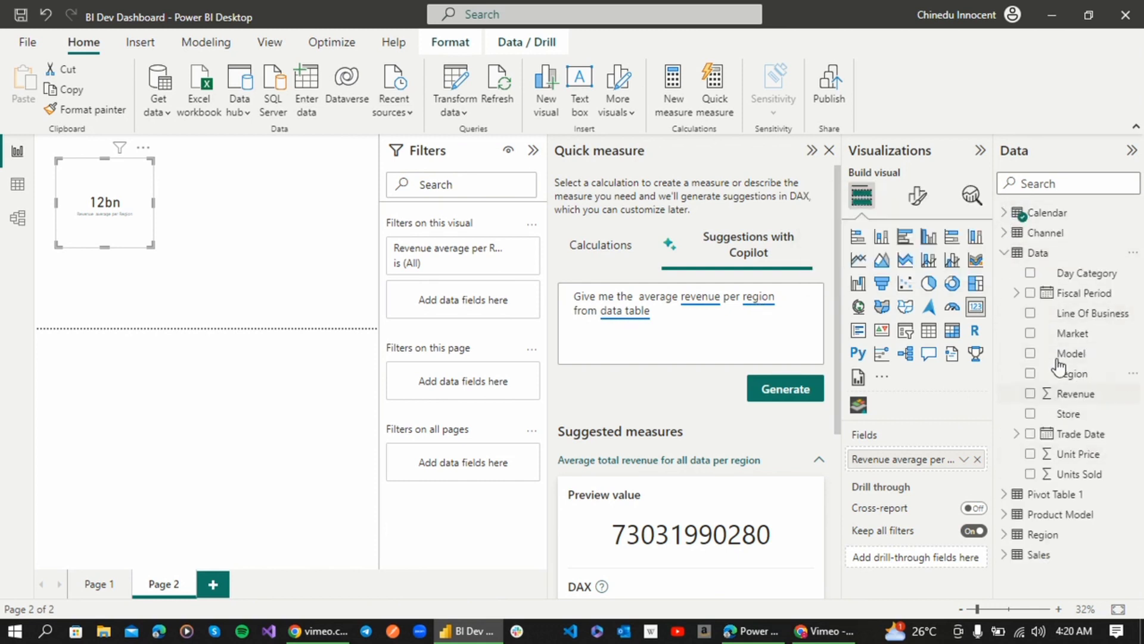
click(1004, 253)
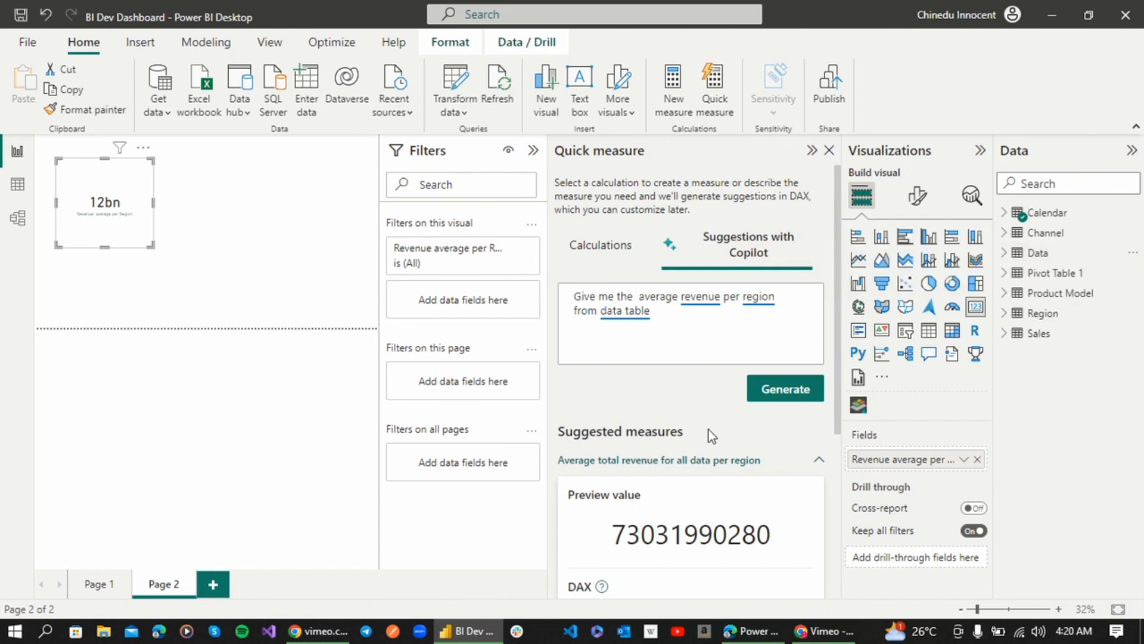
- Show the full DAX of the first suggested measure and add that measure to the model
scroll(711, 435, down, 4)
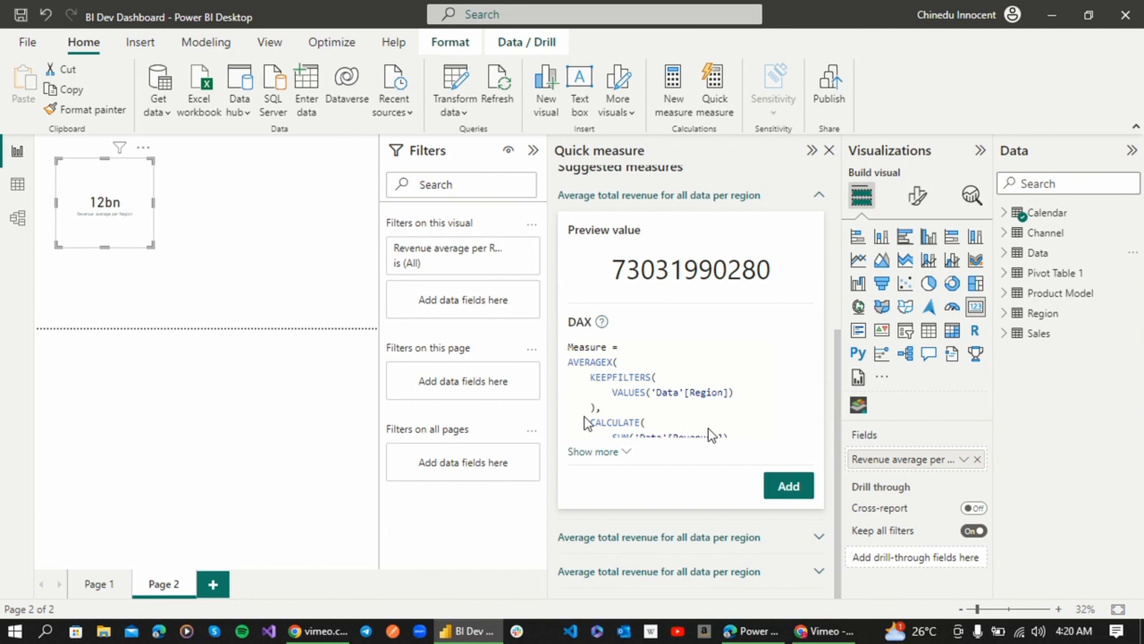
click(626, 453)
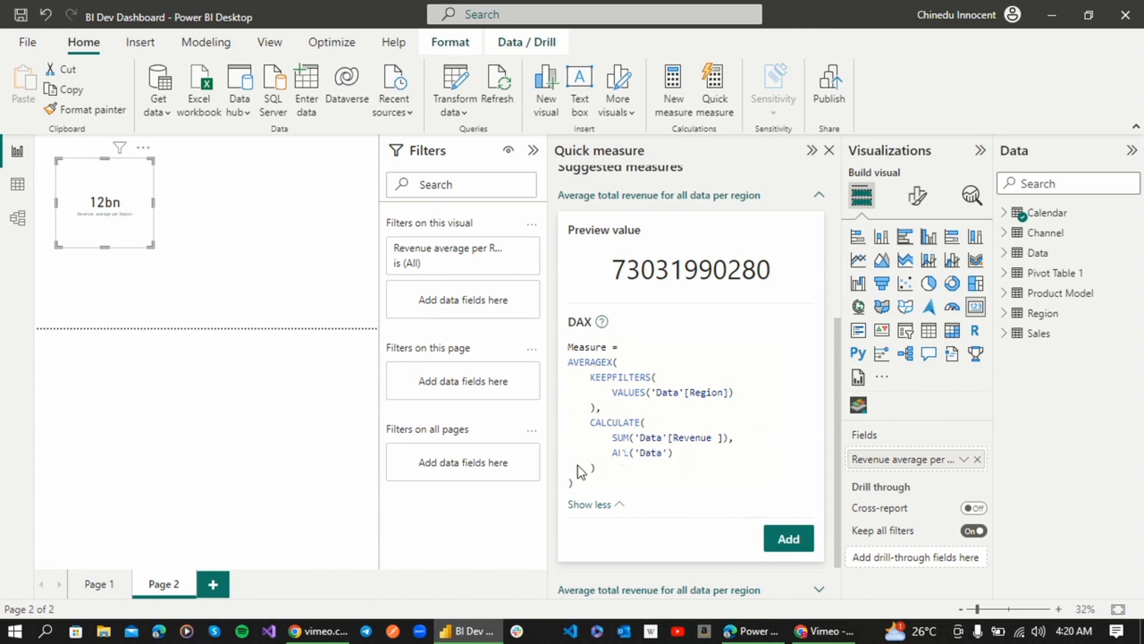
click(796, 539)
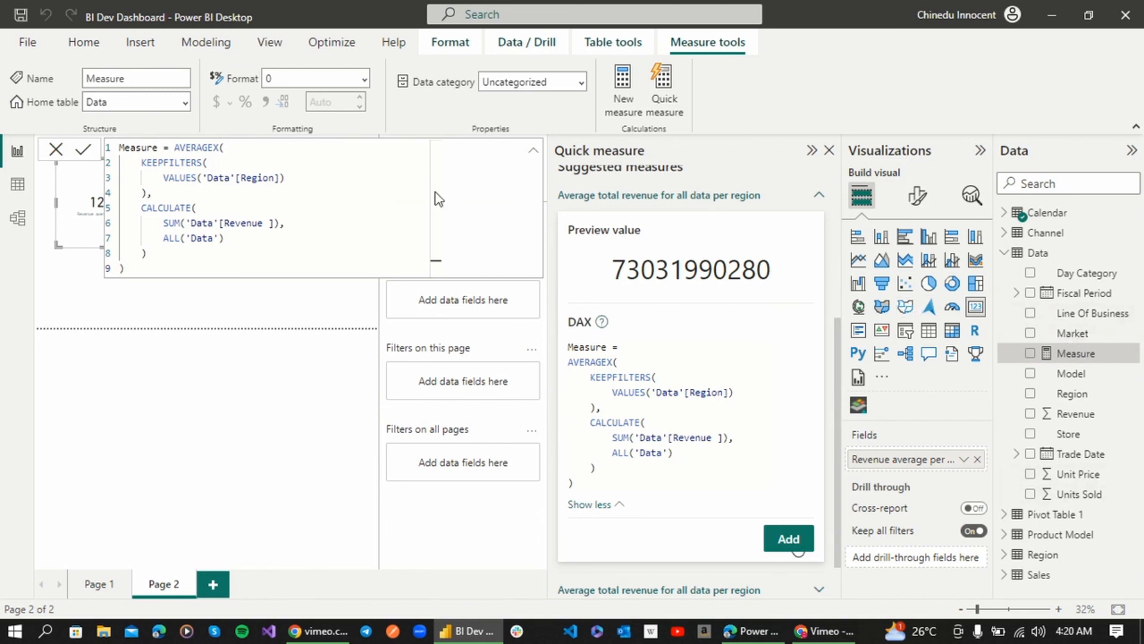
- Rename the added measure "COPILOT Measure" in its formula and commit the change
double_click(121, 147)
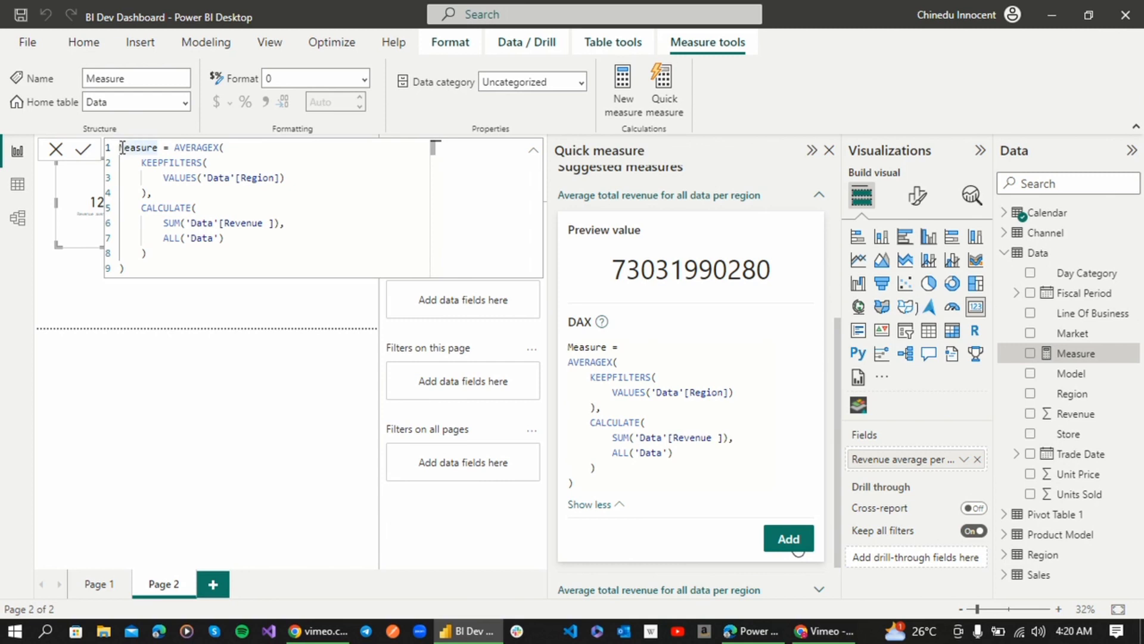
text(COPI)
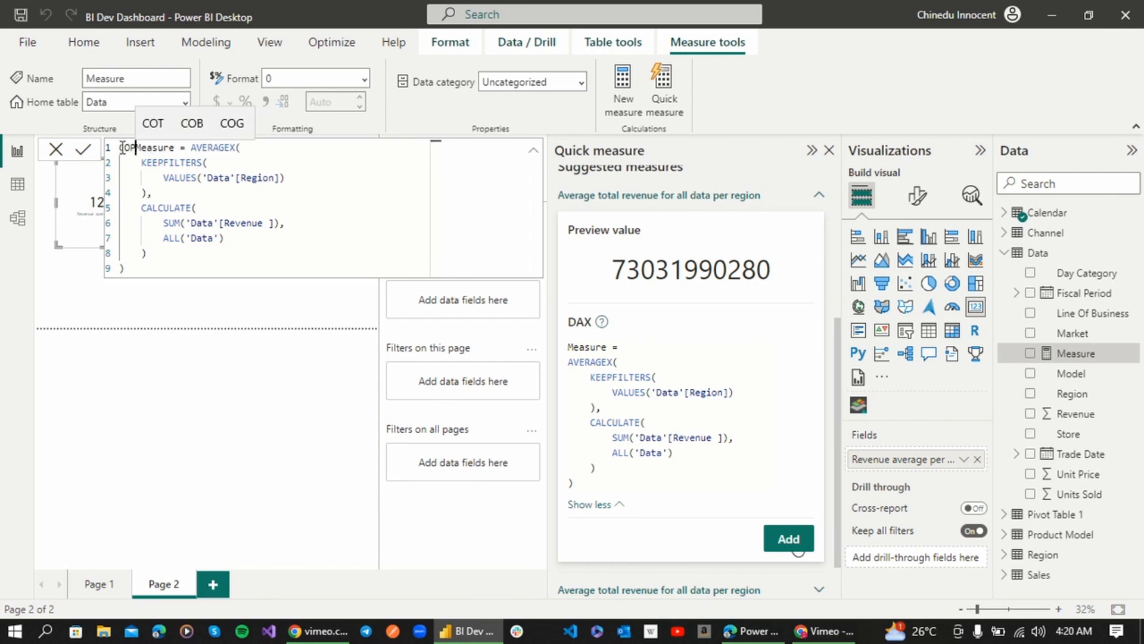
text(LOT)
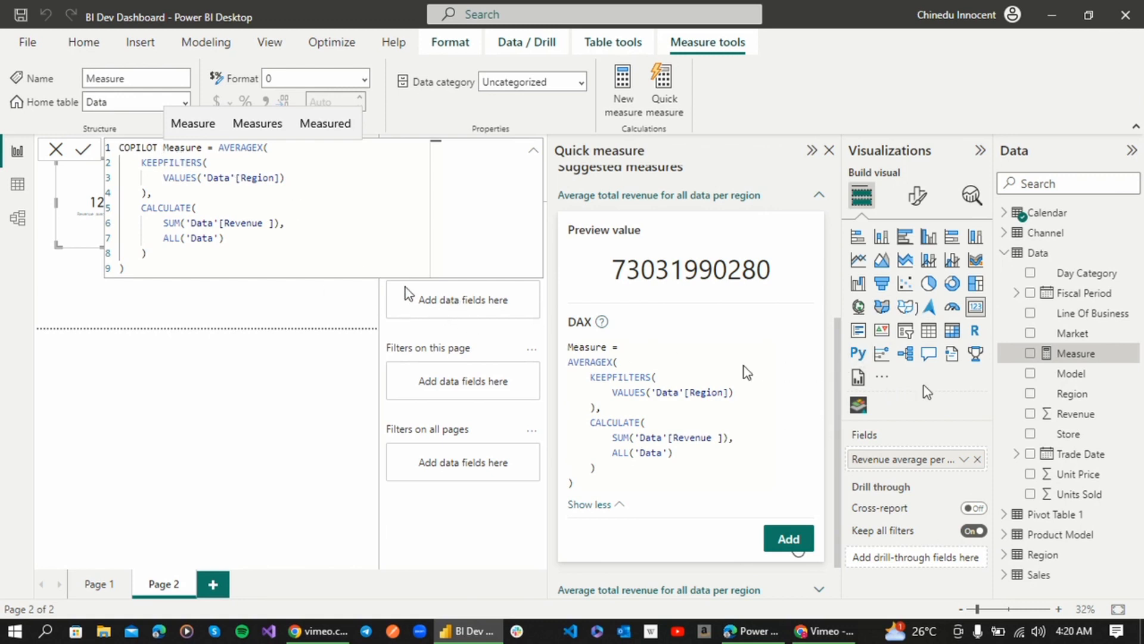
click(328, 257)
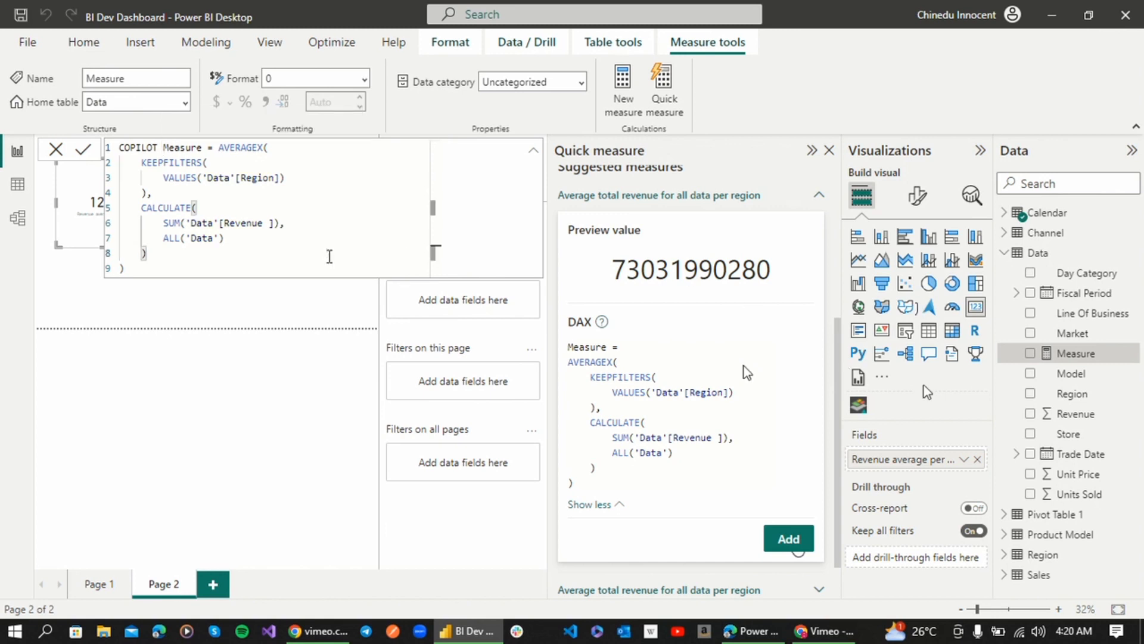
click(1006, 253)
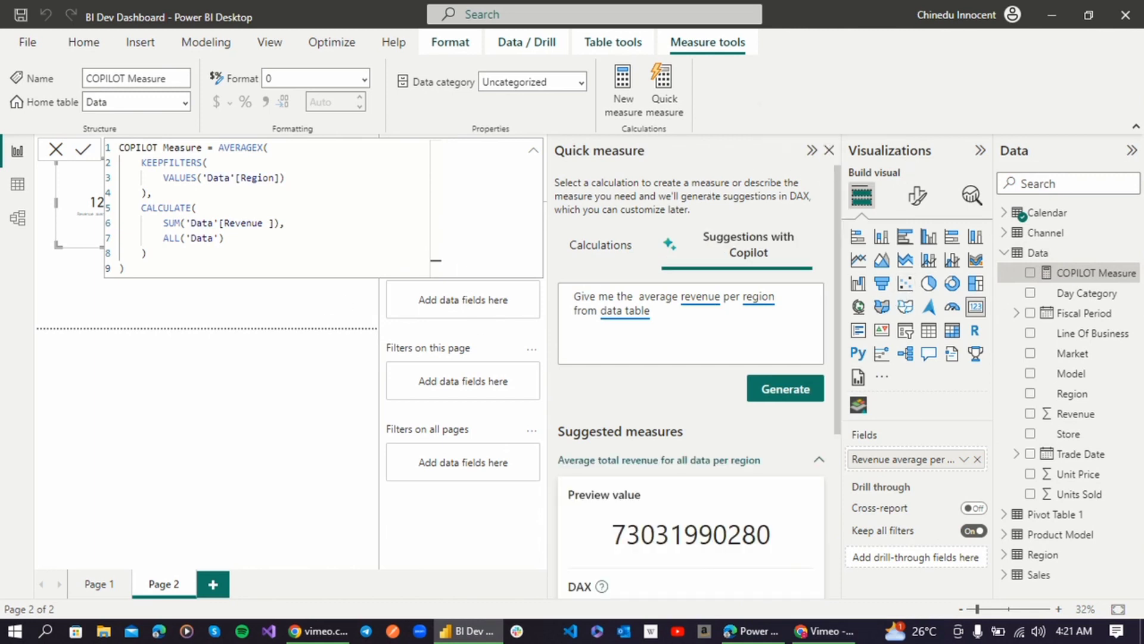
- Collapse the measure formula, deselect the existing card, and create a new visual on Page 2 from COPILOT Measure
click(533, 158)
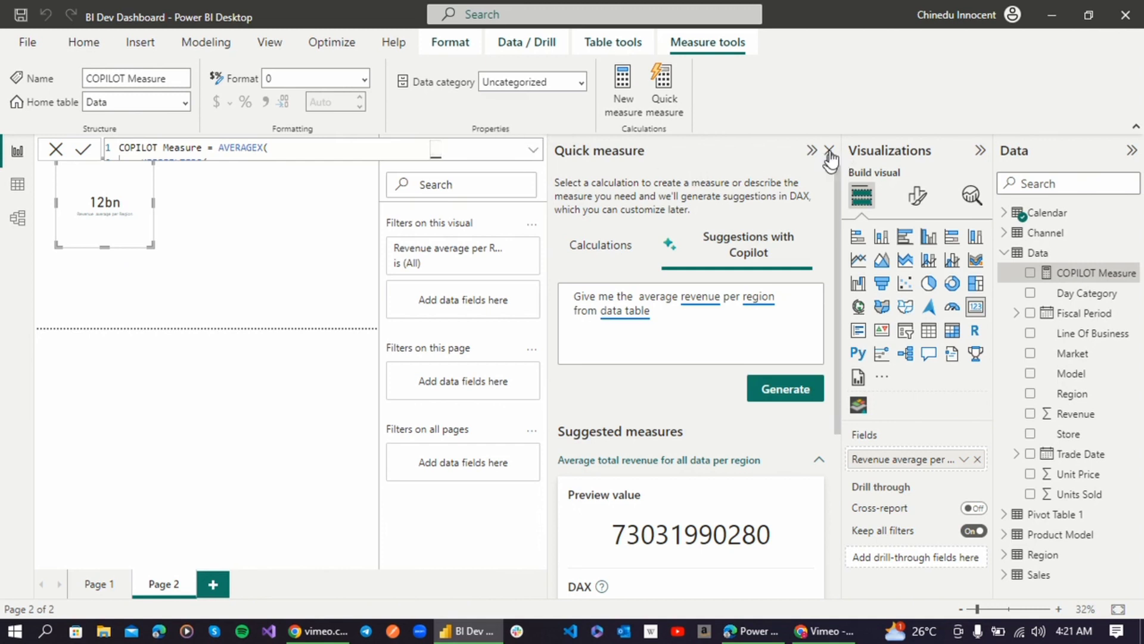
click(980, 150)
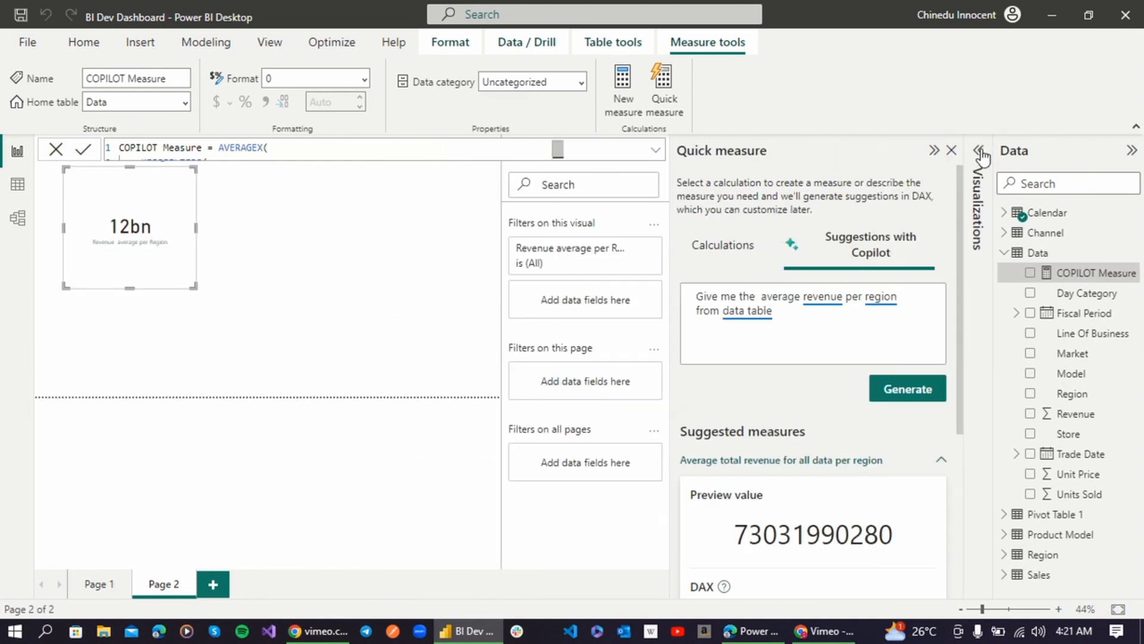
click(348, 233)
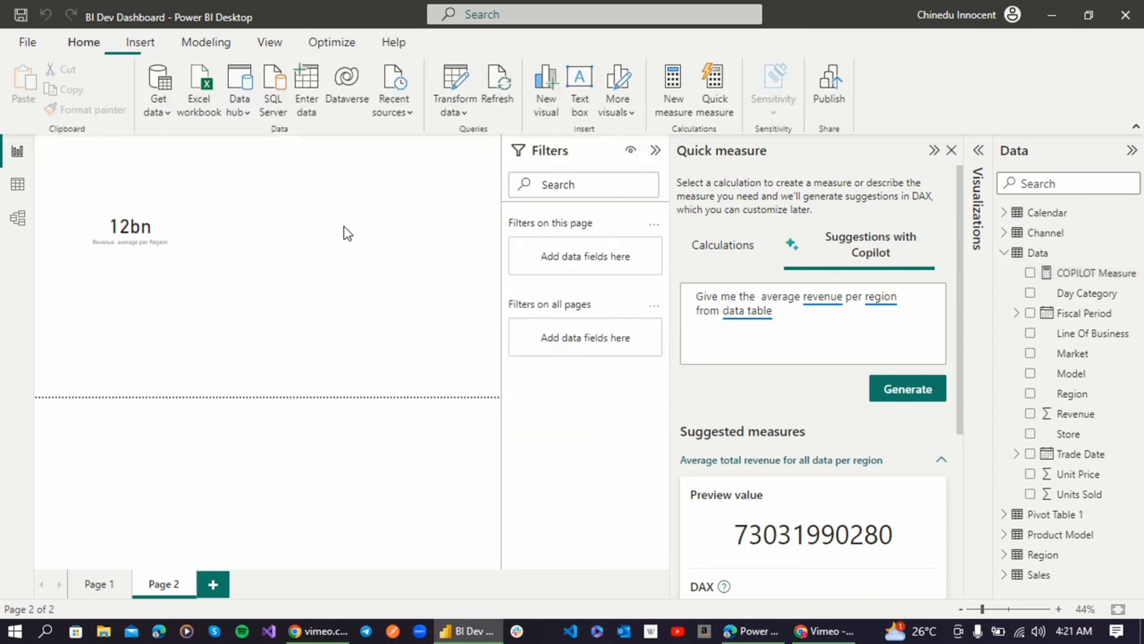
click(977, 154)
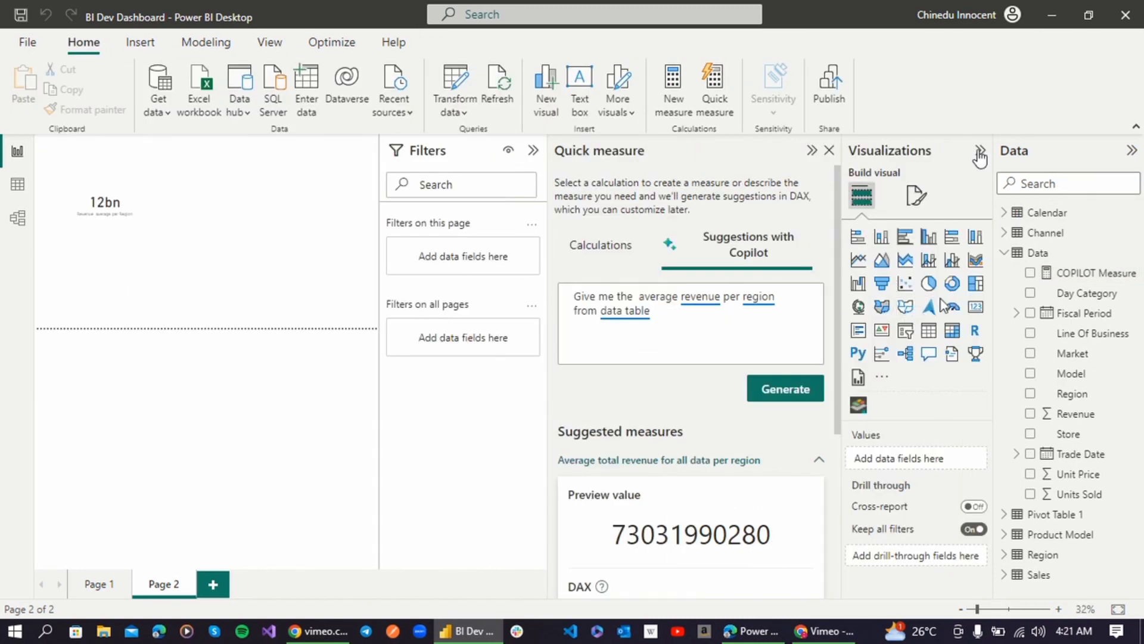
click(1030, 274)
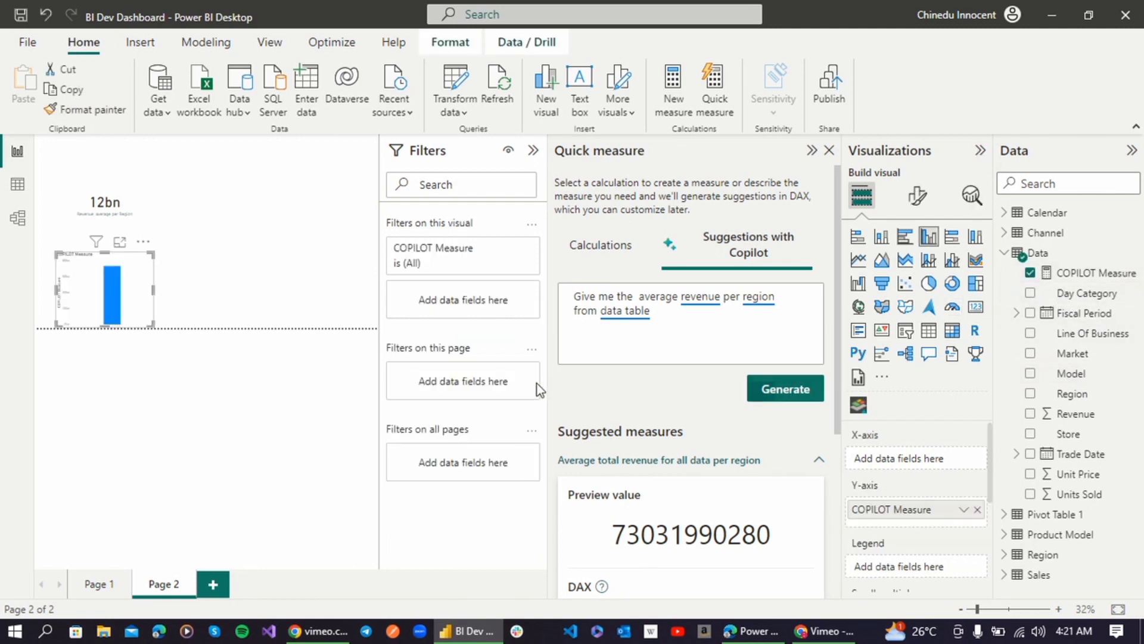
- Move the COPILOT Measure chart beside the existing card and convert it into a slightly wider, shorter card visual
drag(100, 274, 262, 206)
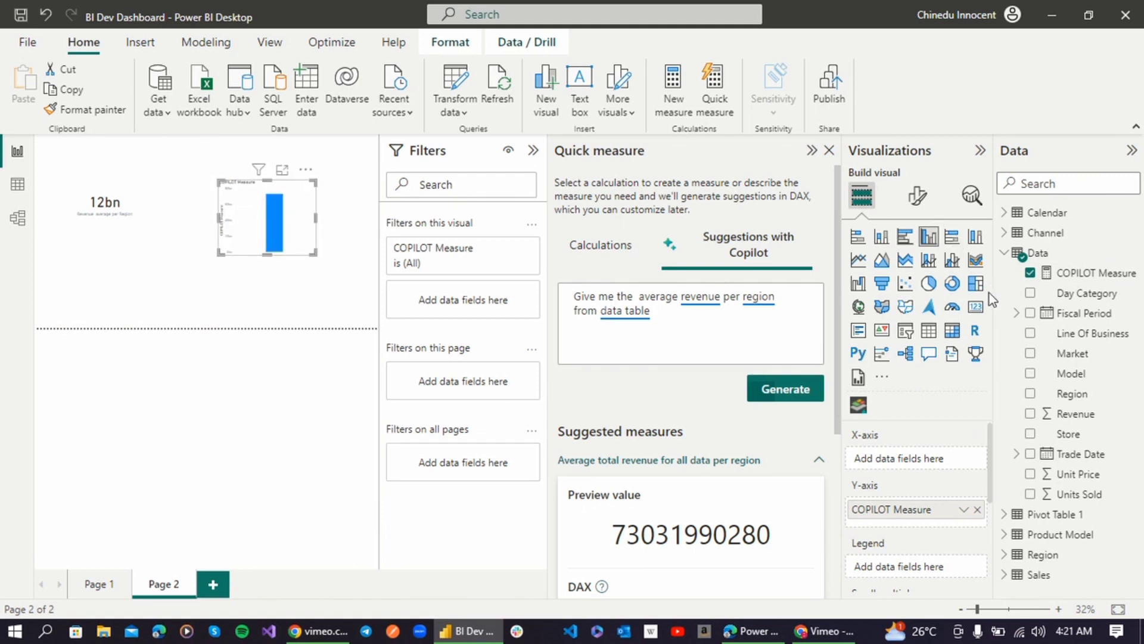
click(976, 307)
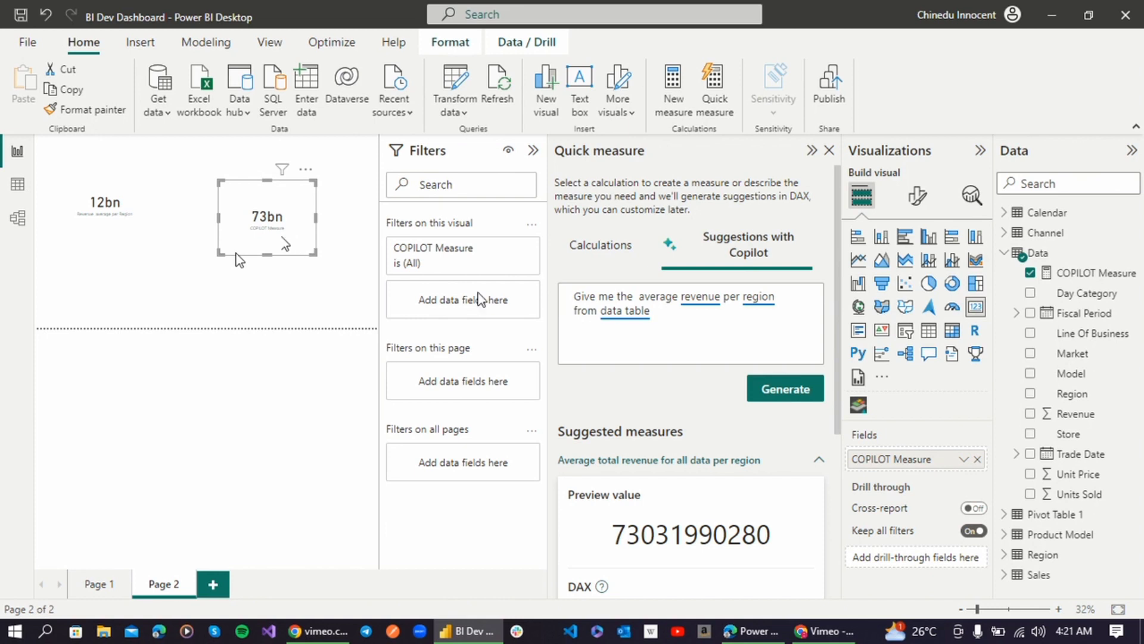
drag(316, 254, 340, 244)
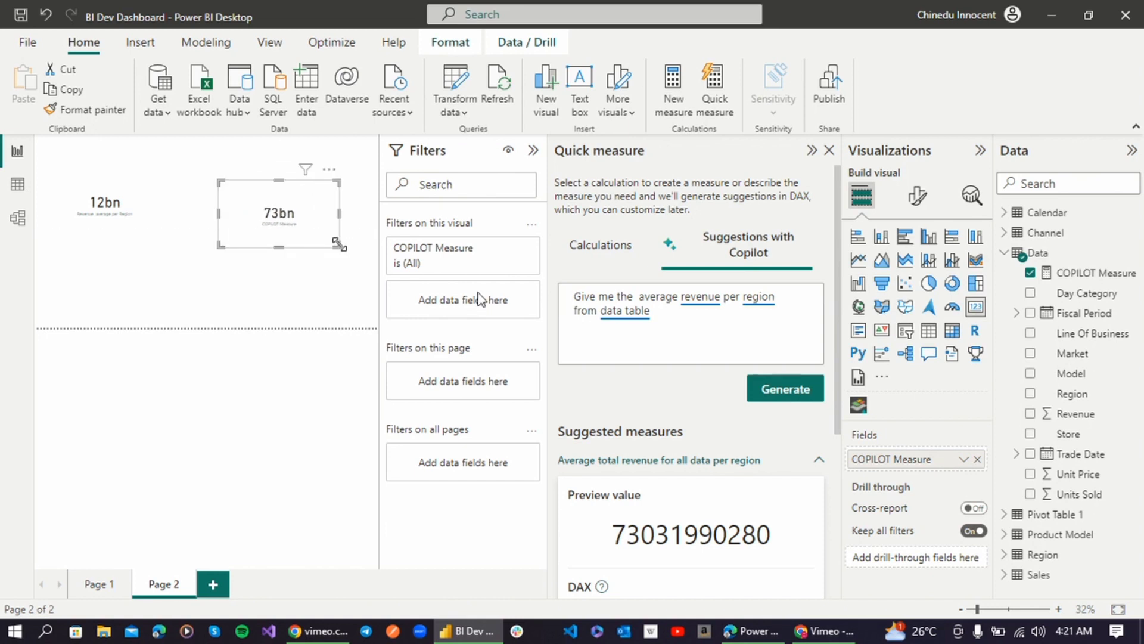
- Align the Revenue average per Region card with the COPILOT Measure card and adjust the size of both cards
click(112, 226)
drag(110, 222, 117, 244)
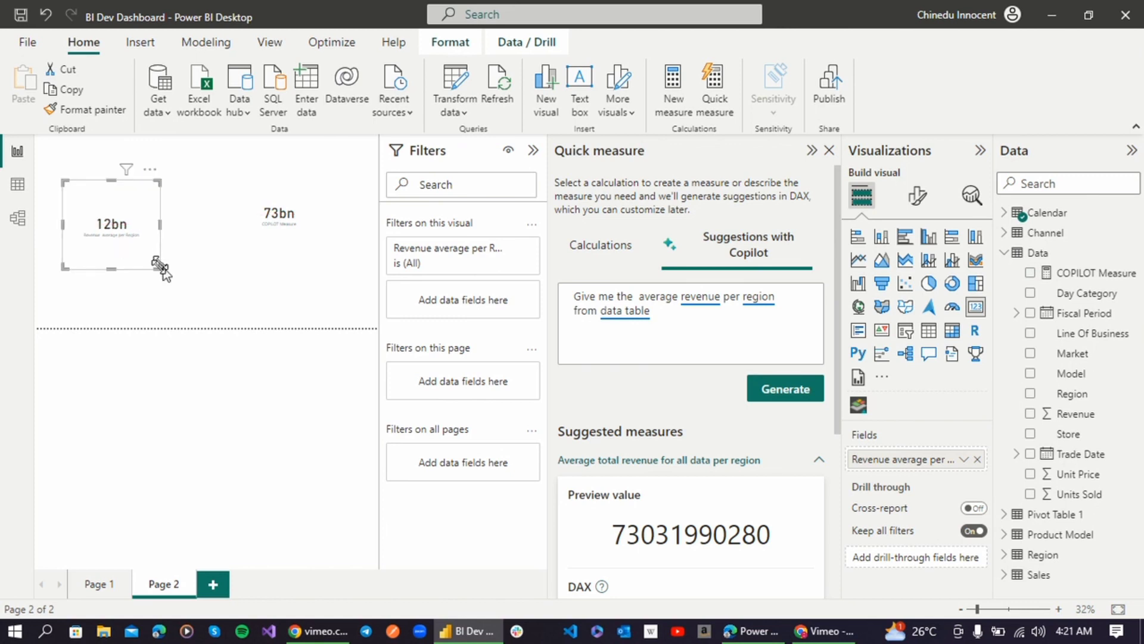
drag(160, 267, 181, 245)
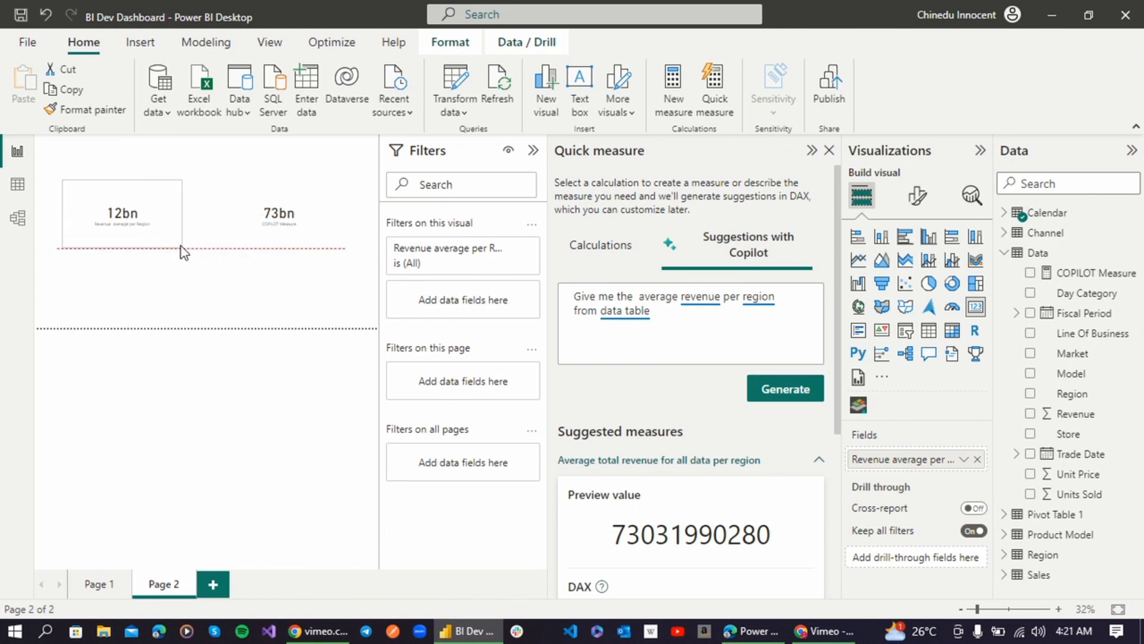
click(305, 236)
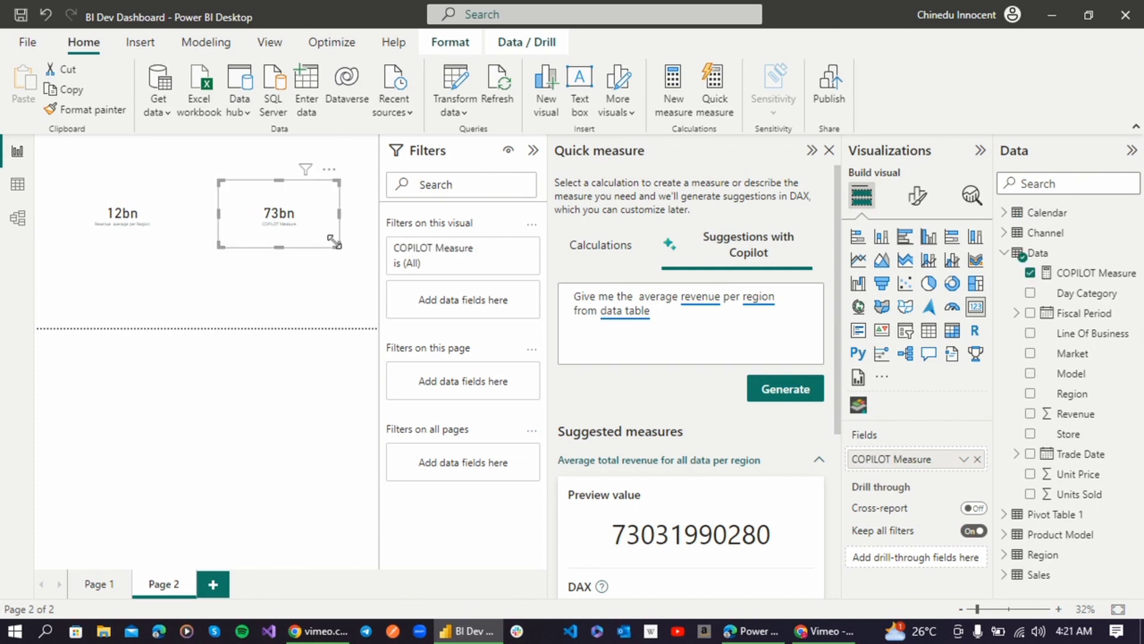
drag(336, 247, 331, 258)
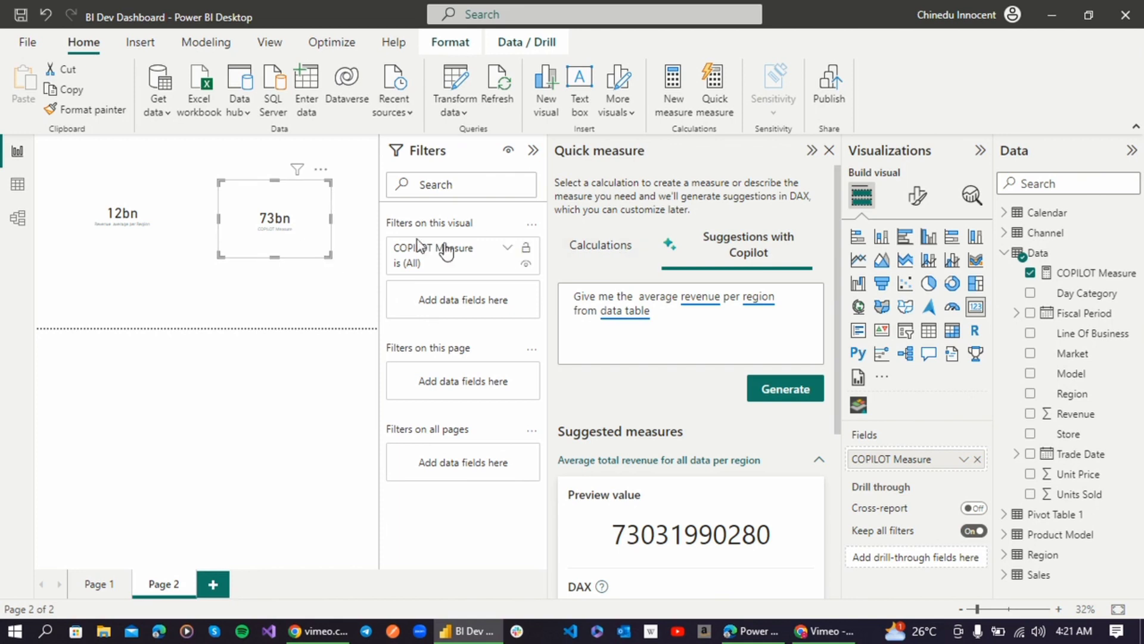
- Compare the two cards on Page 2 and examine the DAX formula of COPILOT Measure
click(108, 231)
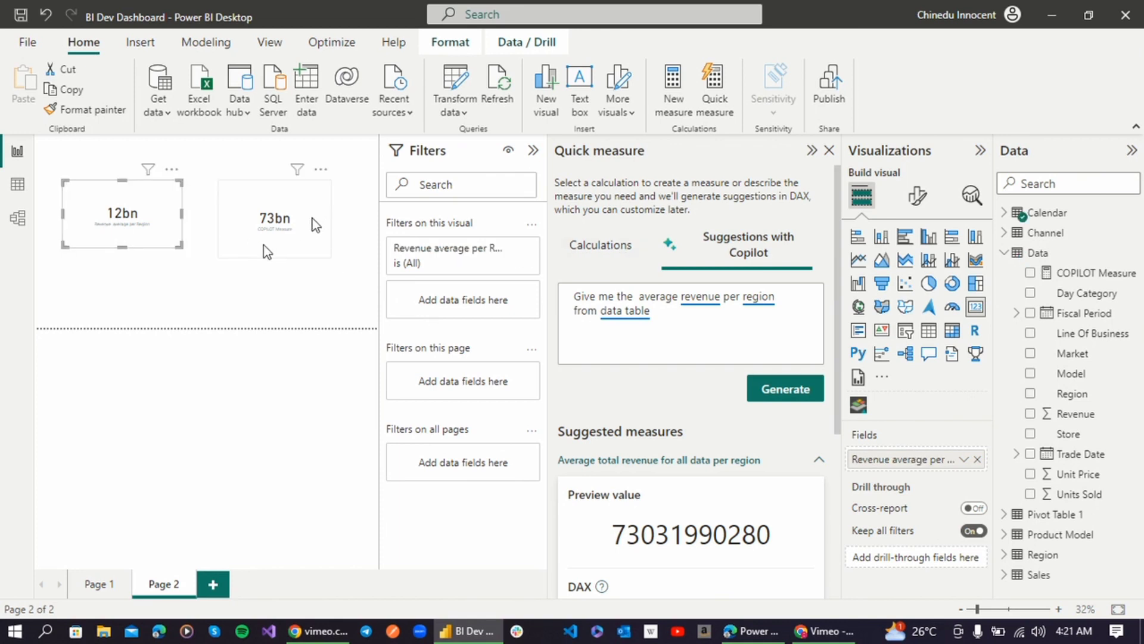
click(313, 230)
click(134, 227)
click(1065, 275)
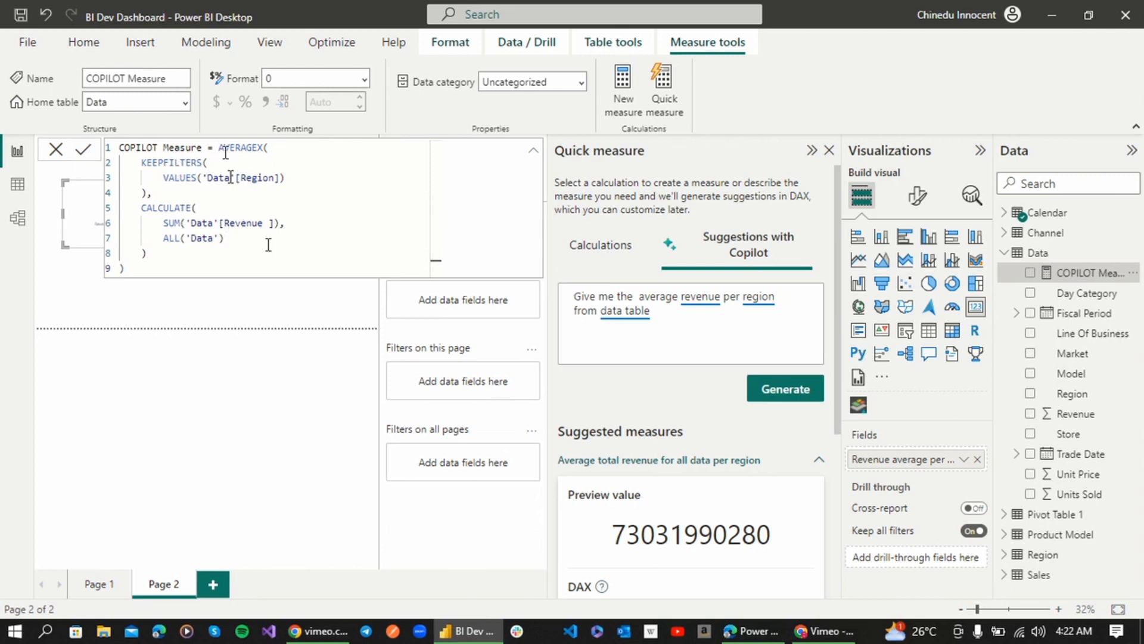
click(205, 313)
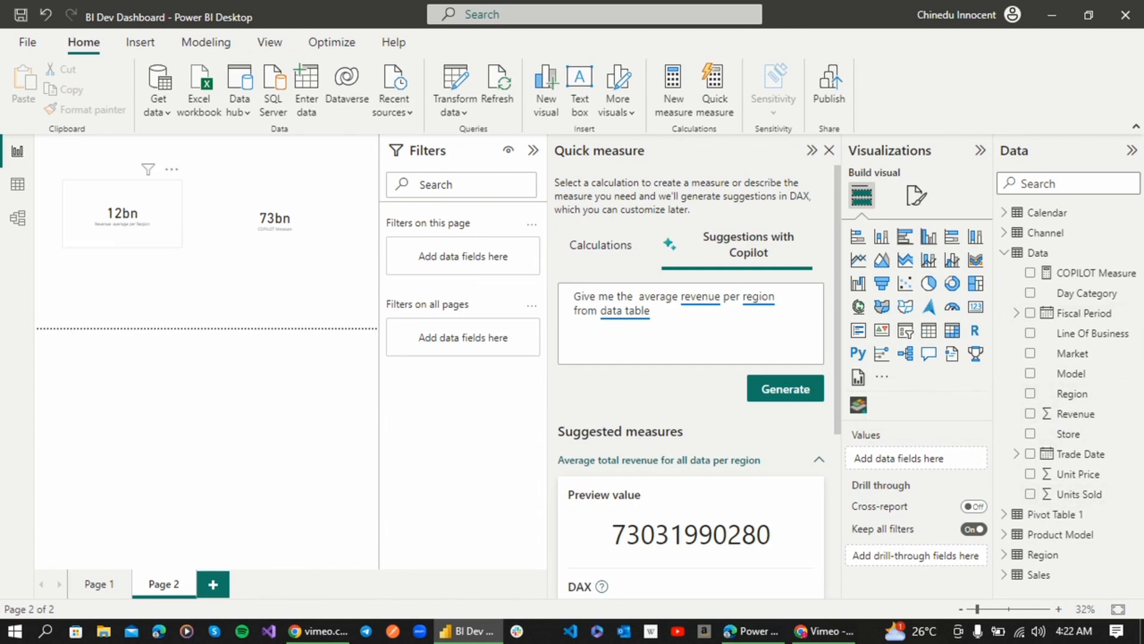
- Examine the DAX of Revenue average per Region in the Calendar table and compare it with the COPILOT Measure formula
click(122, 206)
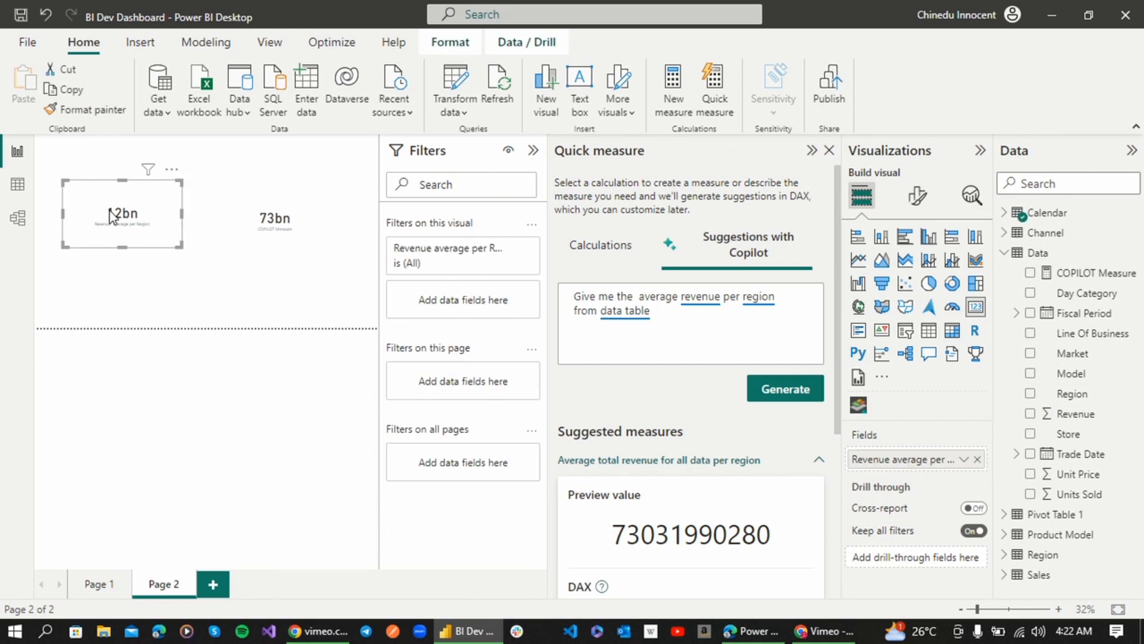
click(1005, 213)
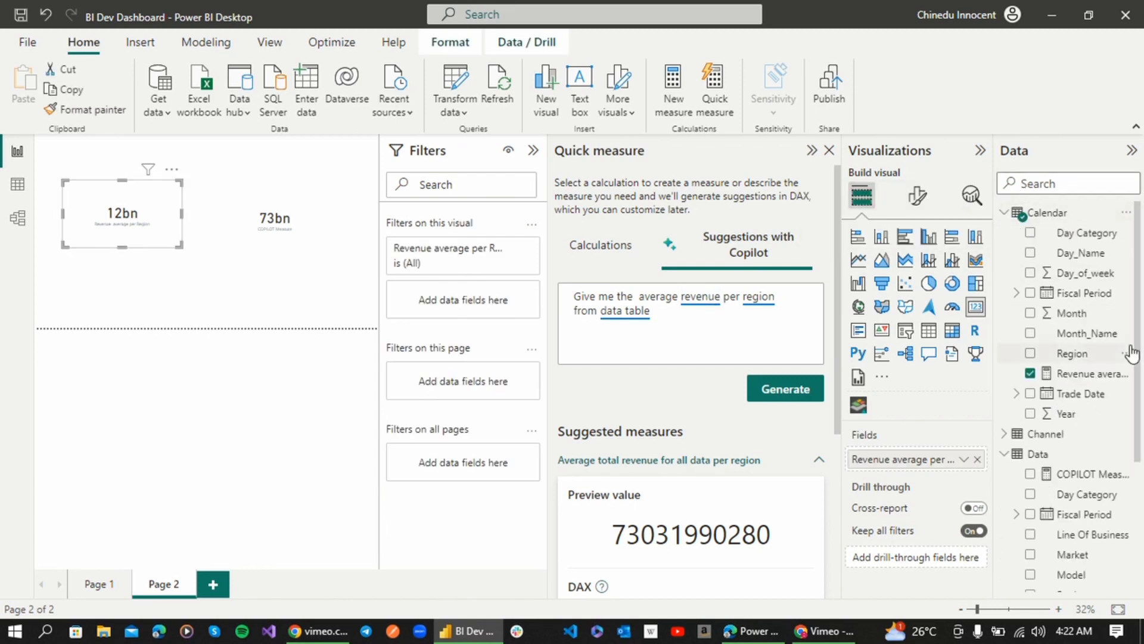
click(1073, 376)
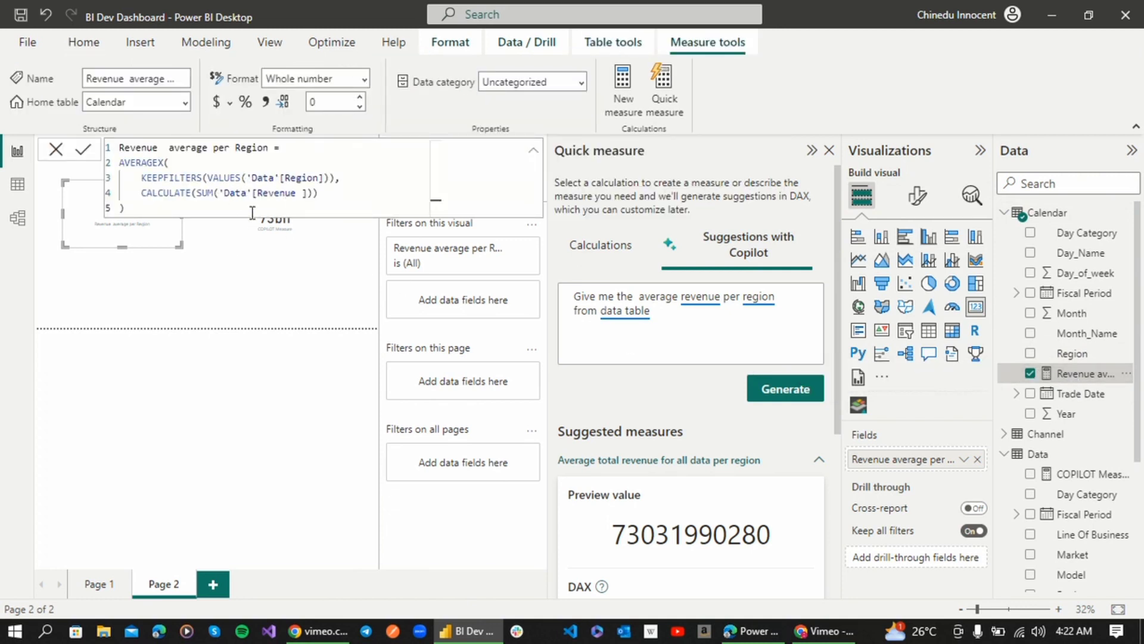
click(284, 230)
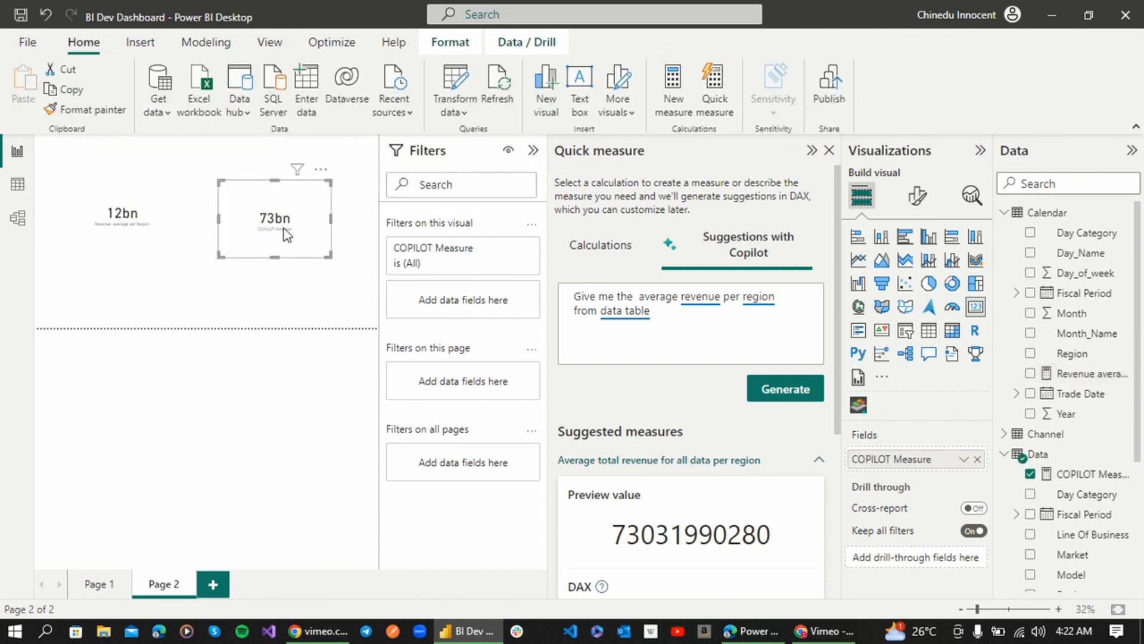
click(1055, 475)
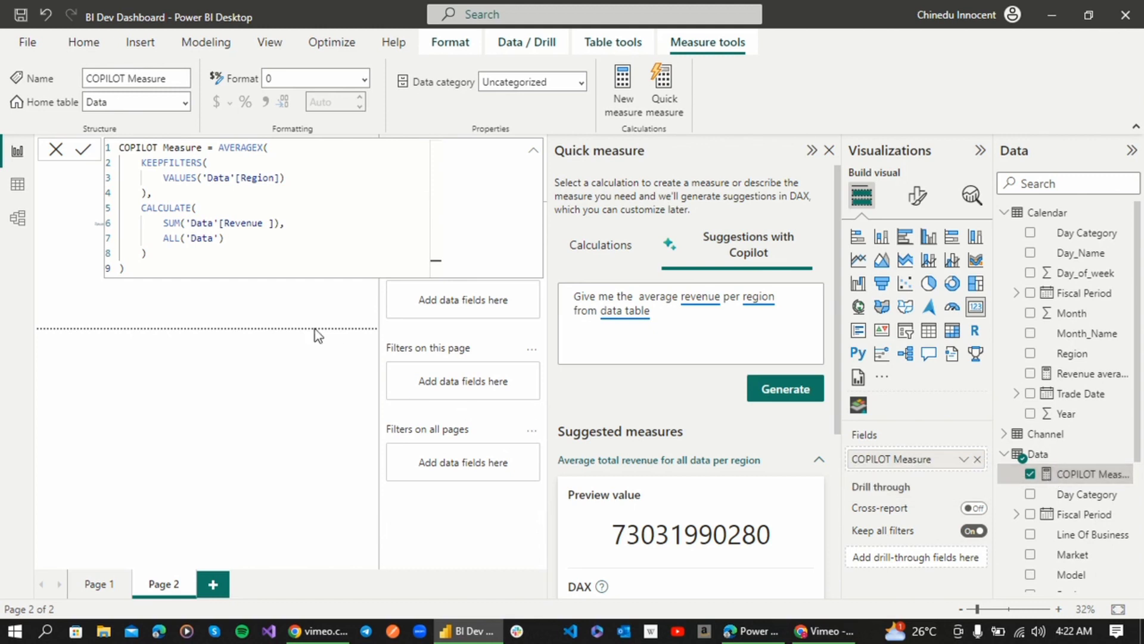
click(278, 305)
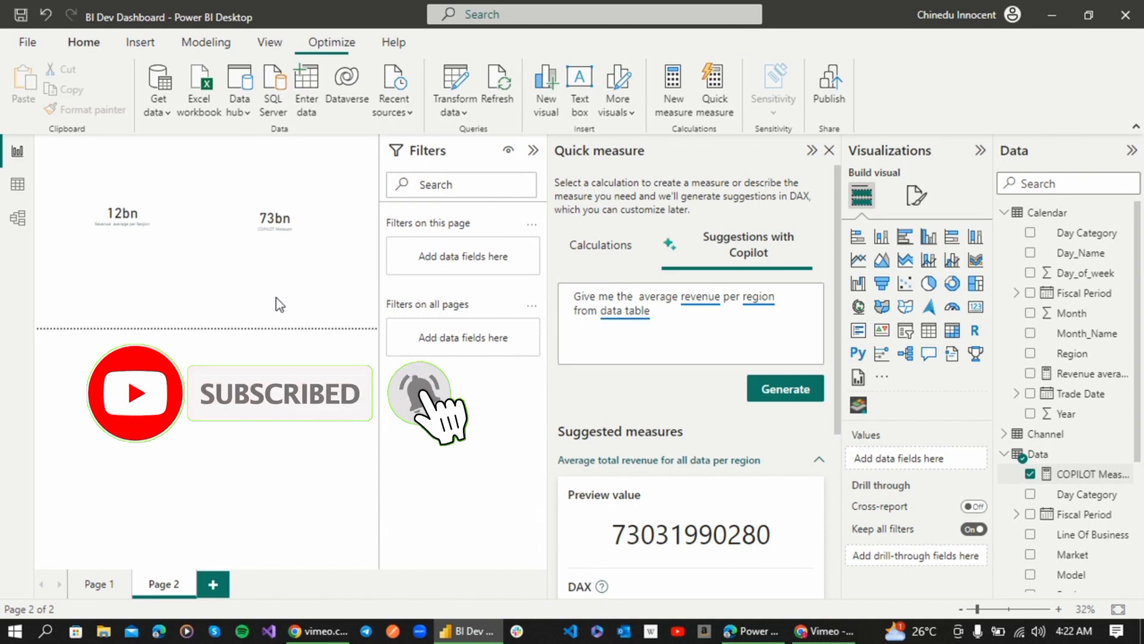